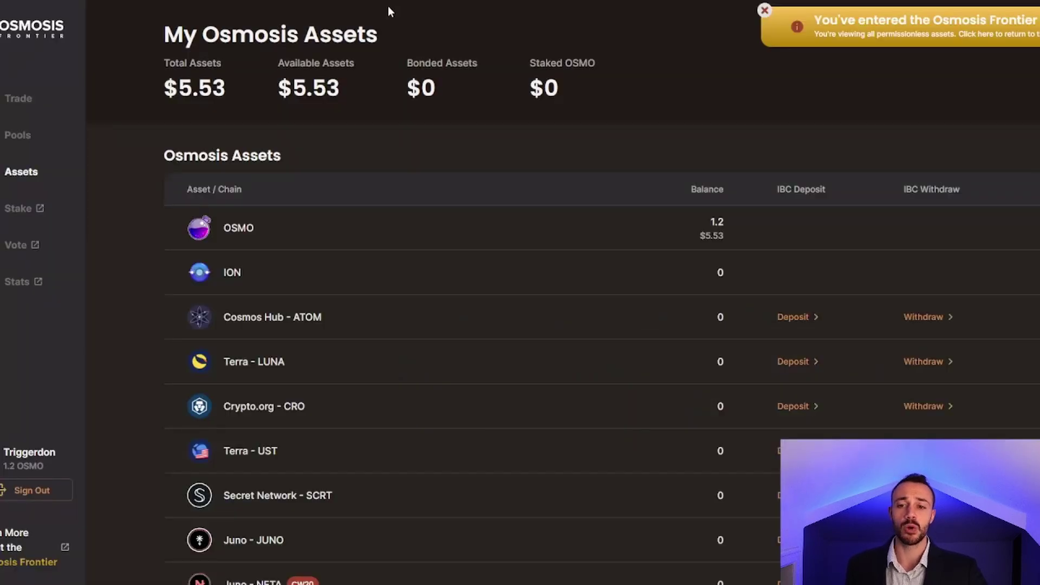
- Open the trade page and read through the Medium article introducing Osmosis Frontier
click(46, 99)
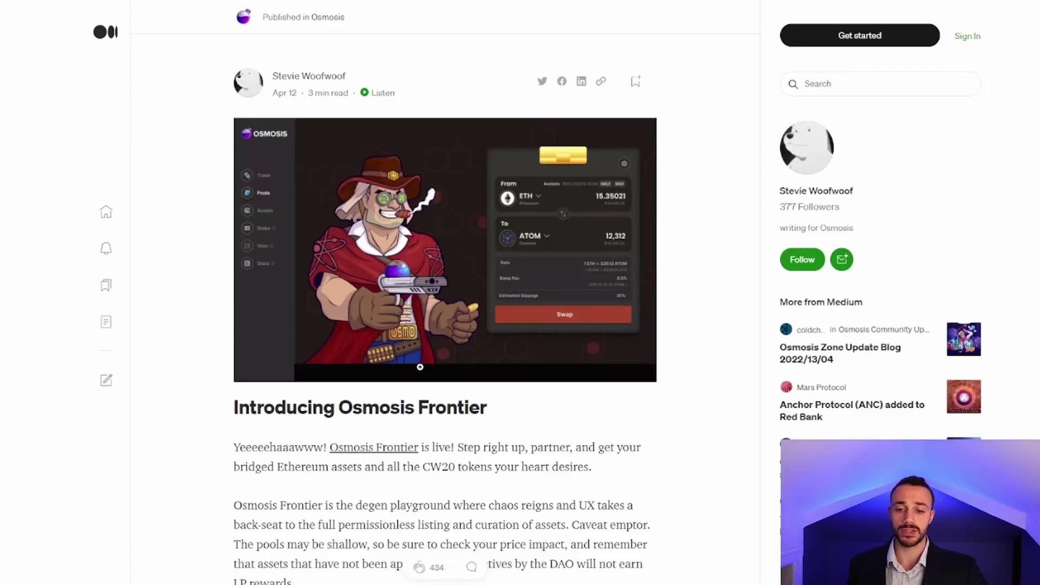
scroll(399, 353, down, 1)
scroll(400, 353, down, 3)
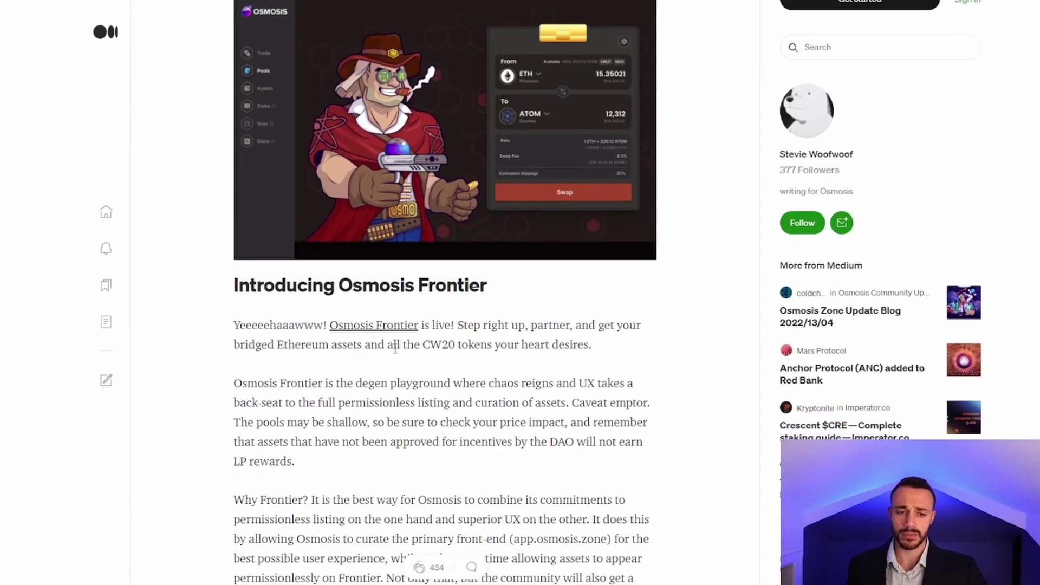
scroll(395, 347, down, 4)
scroll(396, 352, up, 8)
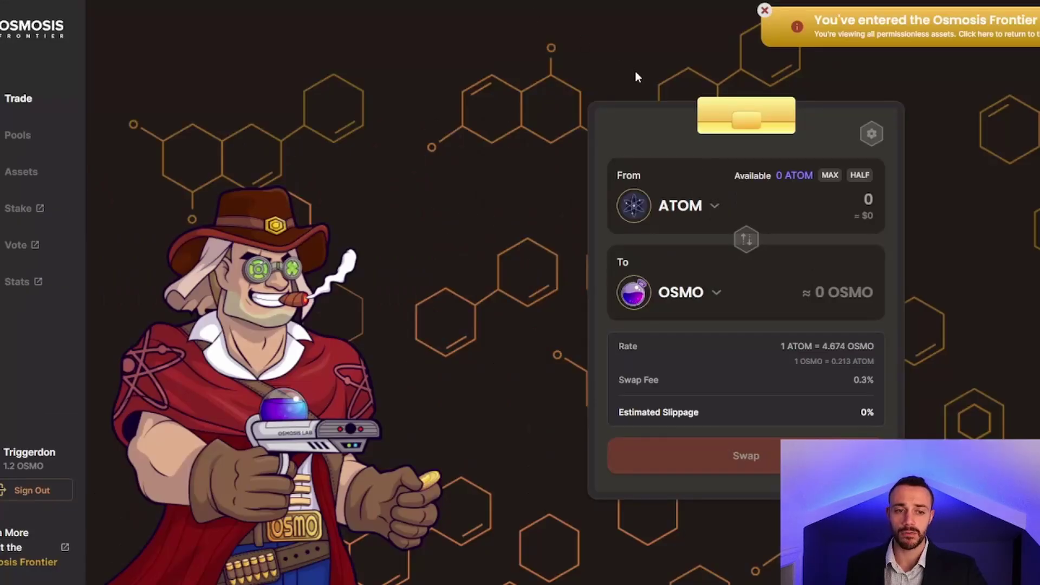
- Deposit 5 ATOM from Cosmos Hub into Osmosis, approving the cosmoshub-4 wallet connection and the IBC transfer at the average fee
click(40, 171)
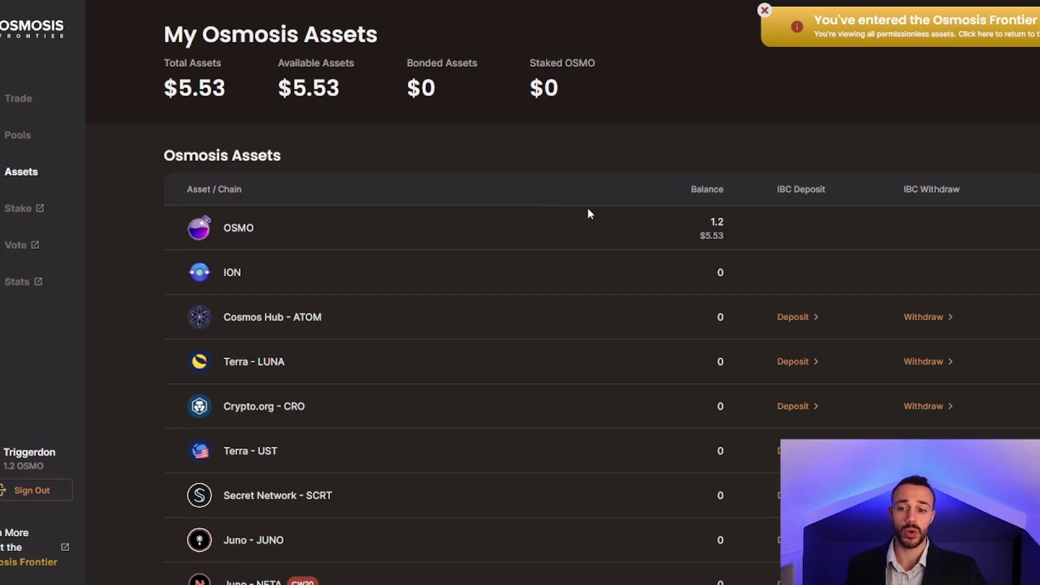
click(792, 317)
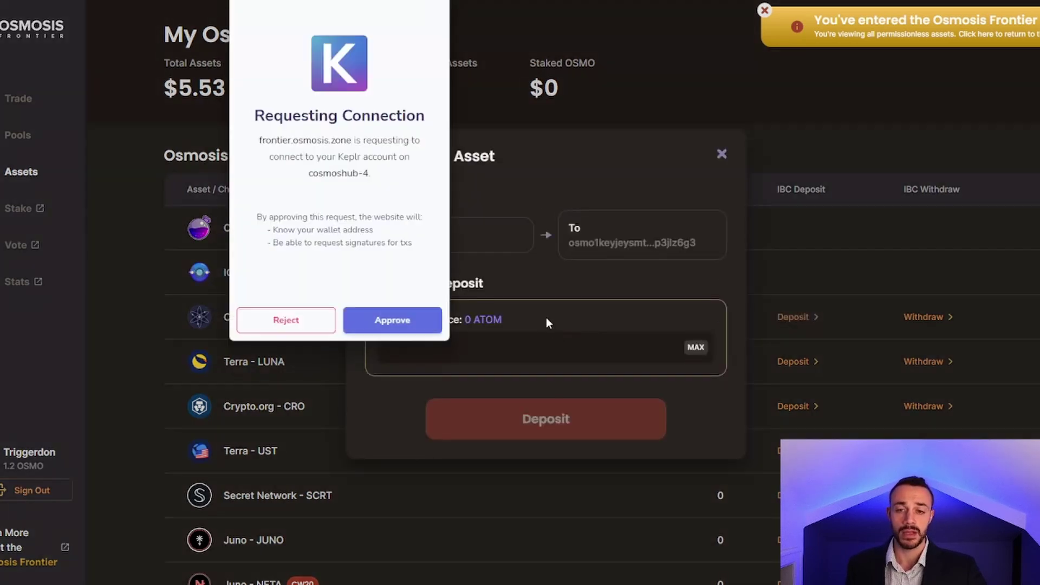
click(422, 310)
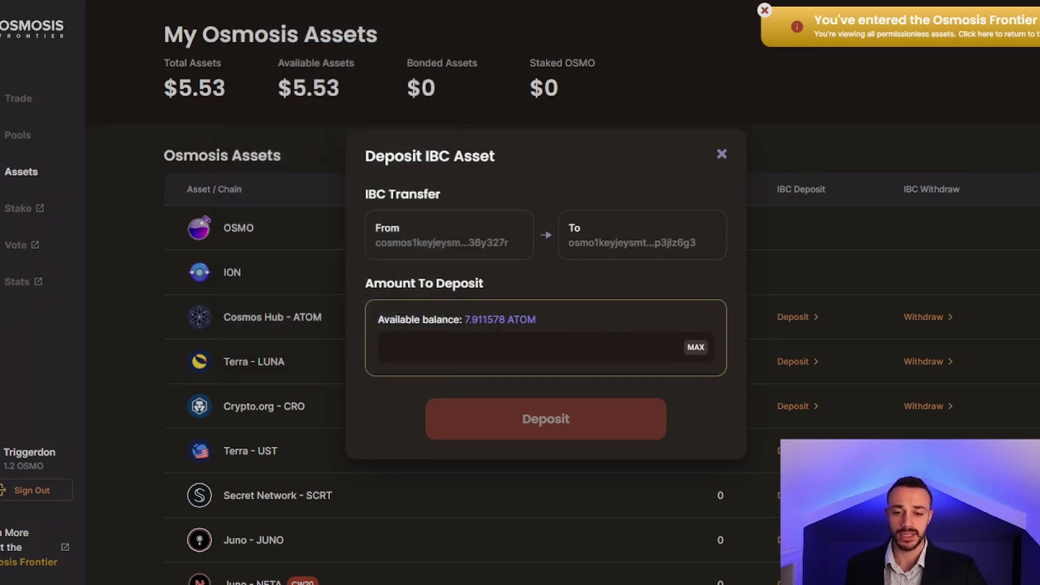
text(5)
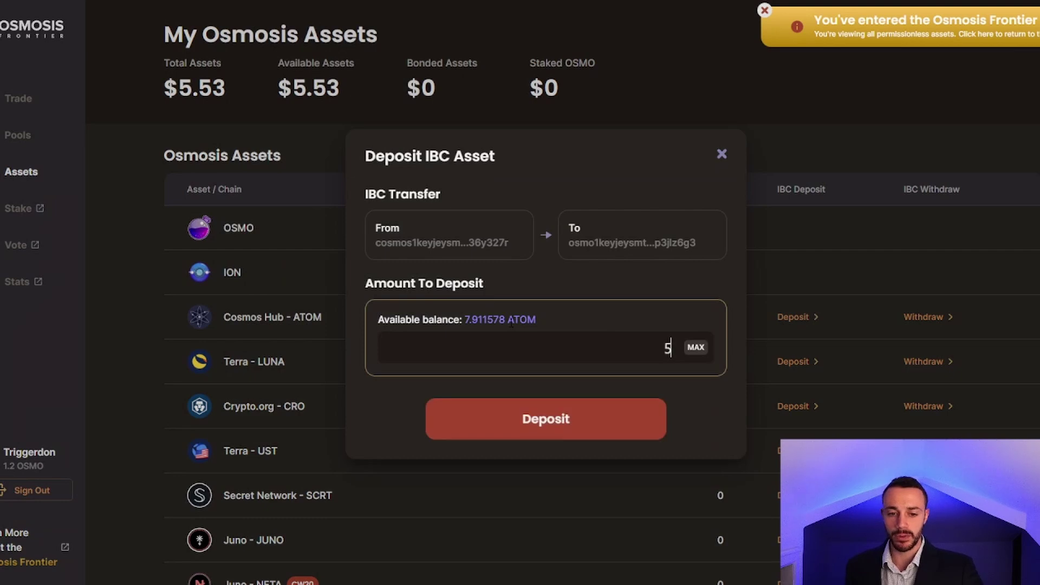
click(523, 431)
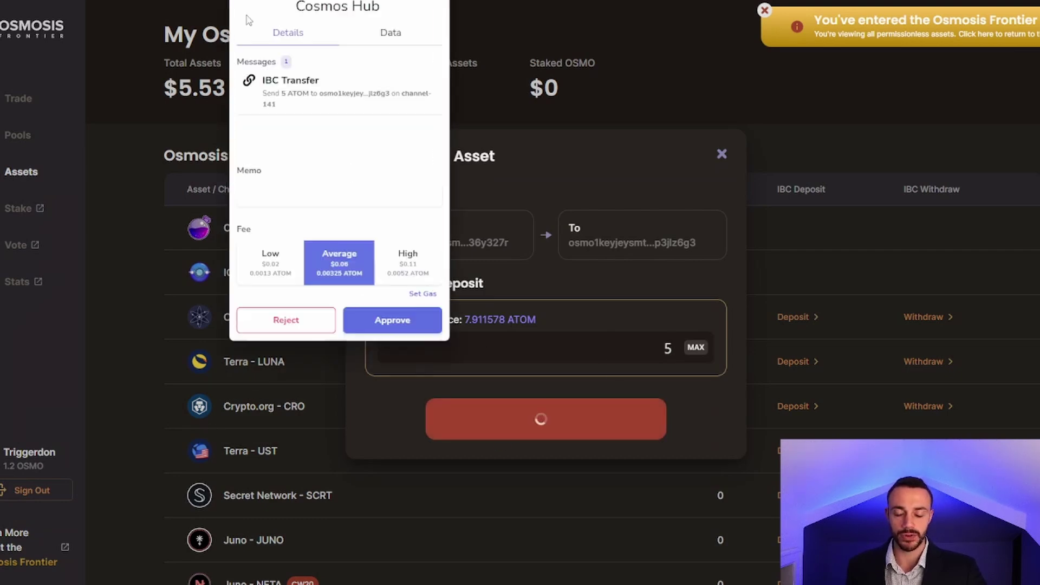
click(417, 320)
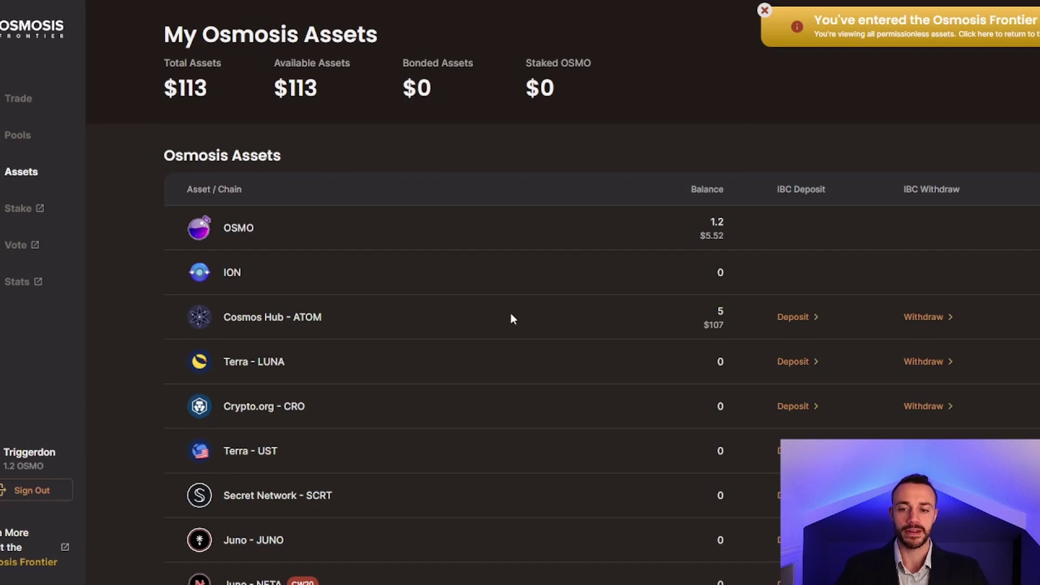
- Swap the maximum available ATOM for FET despite the slippage and approve the transaction in the wallet
click(20, 97)
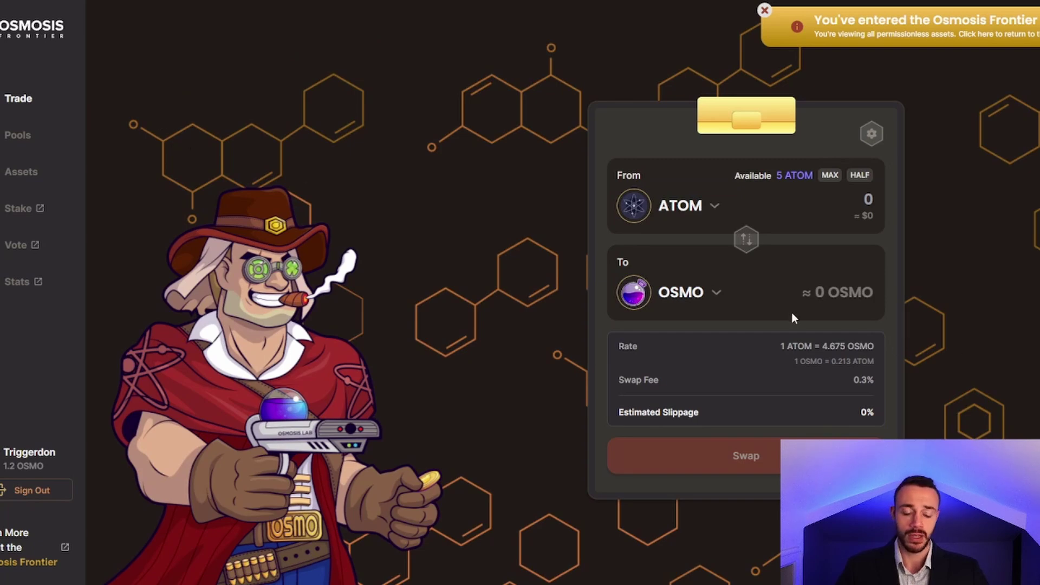
click(695, 293)
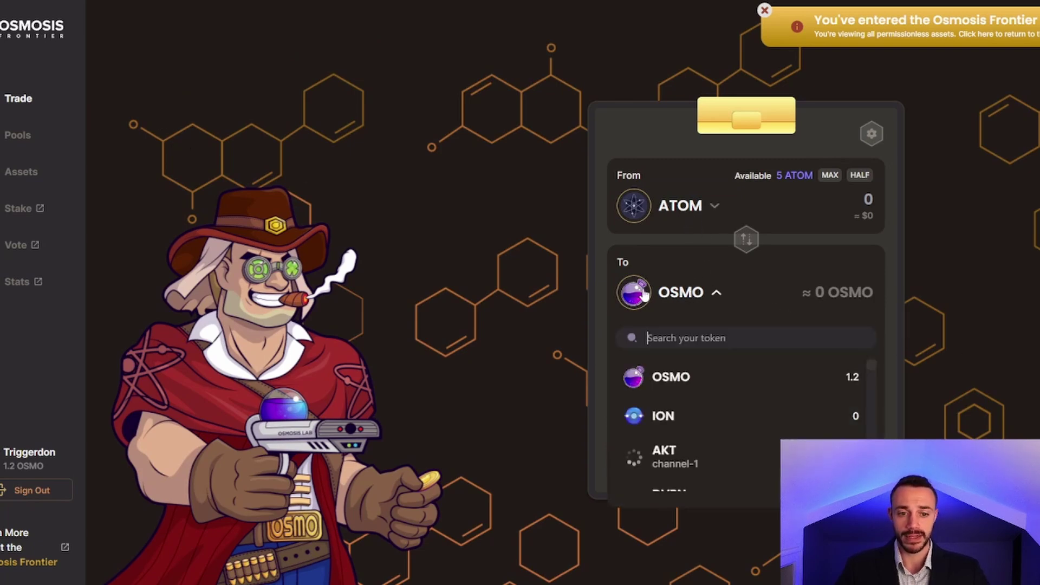
text(fet)
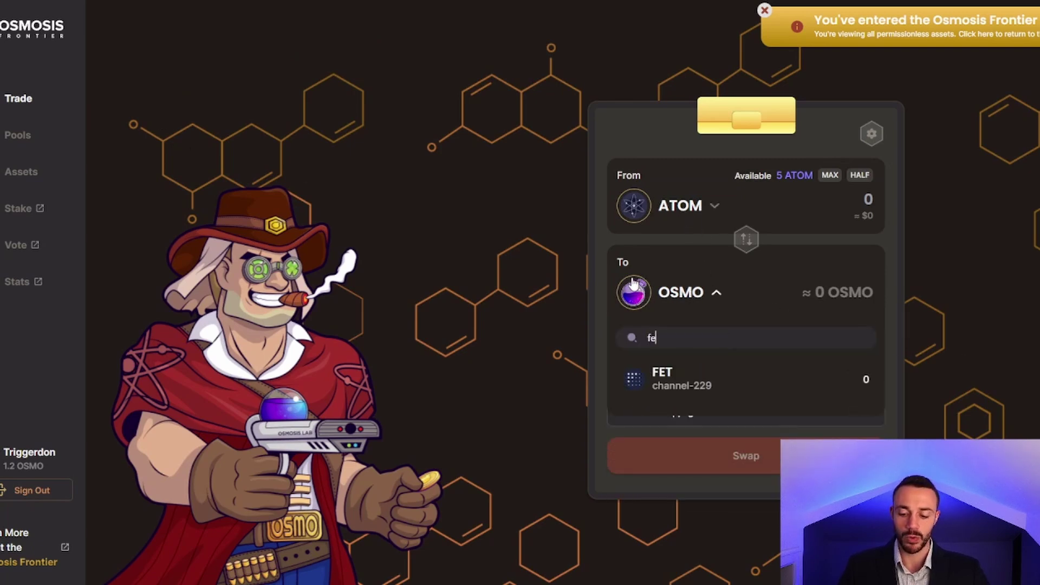
click(704, 372)
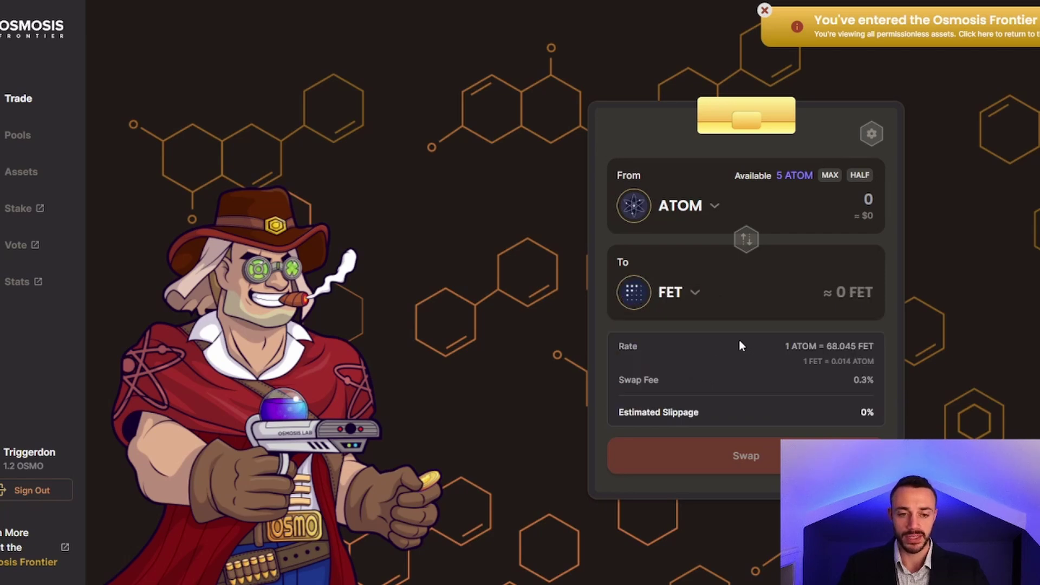
click(830, 176)
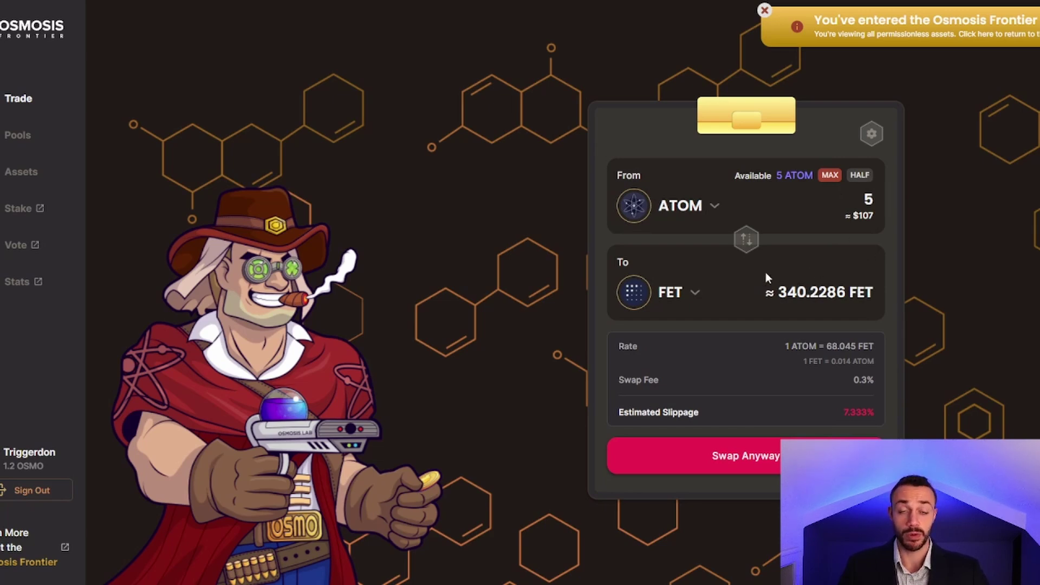
click(735, 465)
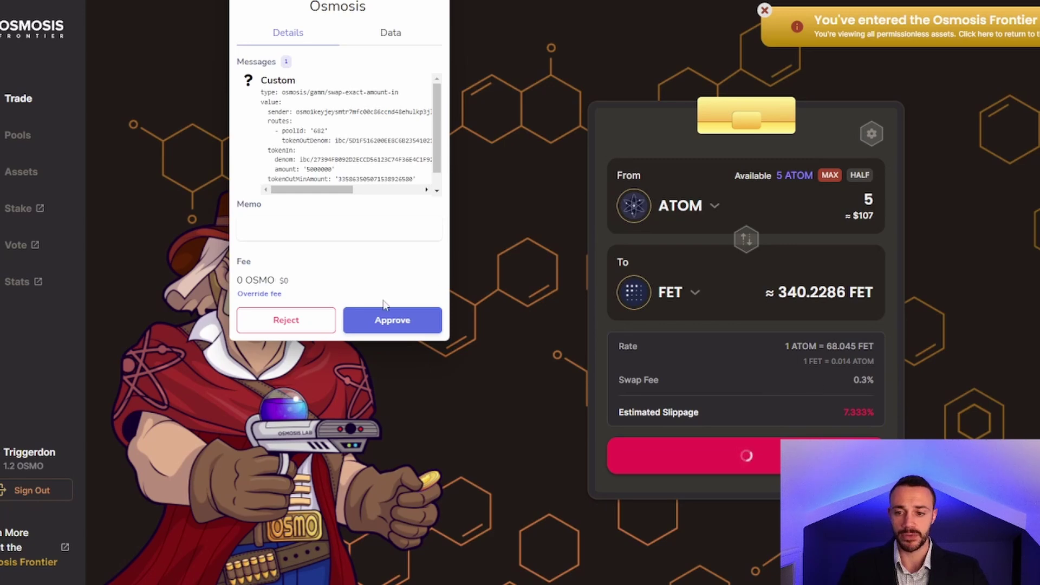
click(412, 320)
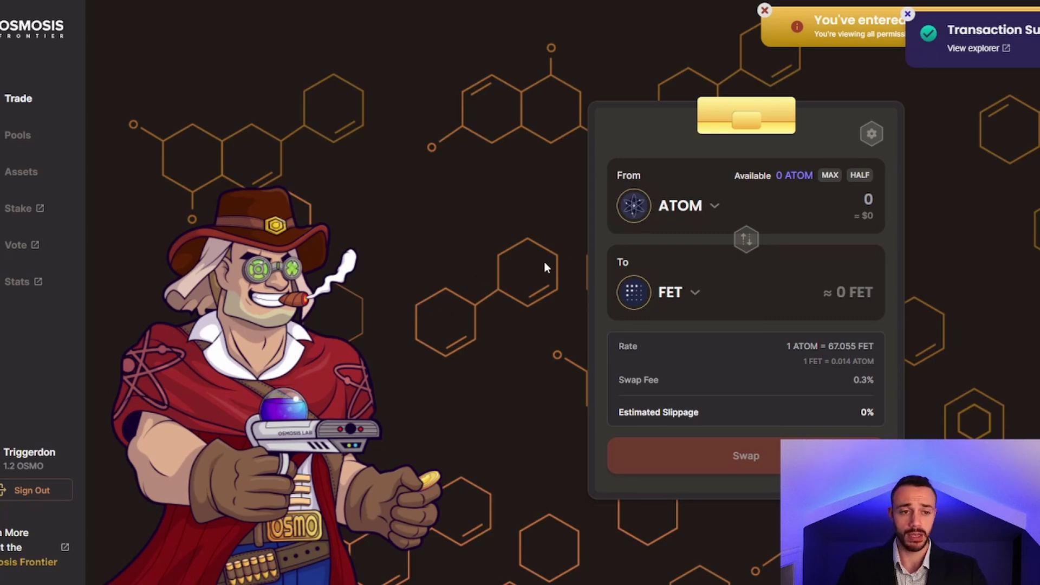
- Check the Fetch.ai FET balance in the Osmosis assets list and dismiss the Frontier notice
click(28, 171)
scroll(542, 168, down, 8)
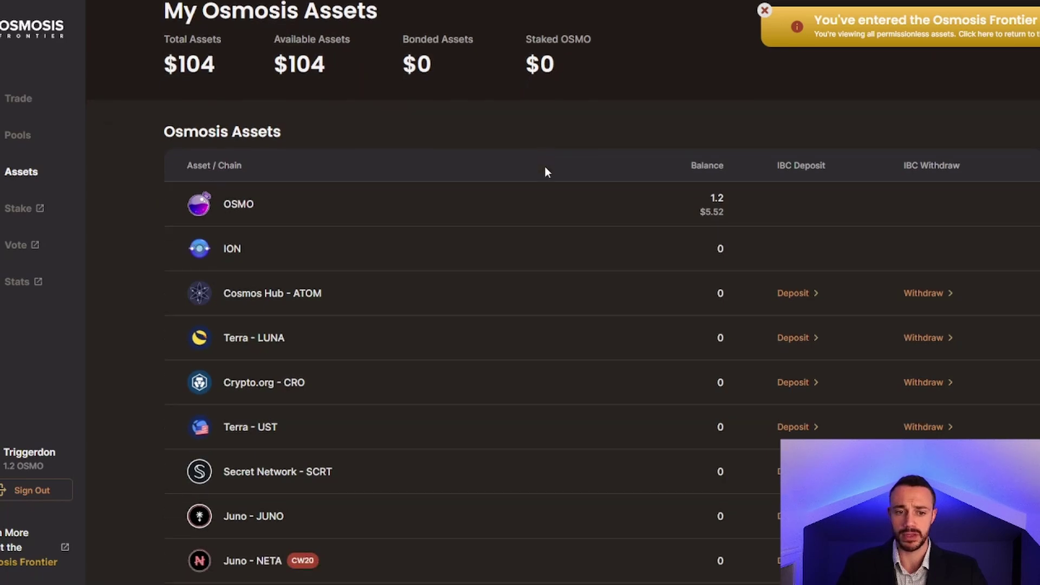
scroll(517, 154, down, 15)
scroll(516, 154, down, 10)
scroll(514, 157, down, 12)
scroll(508, 152, down, 3)
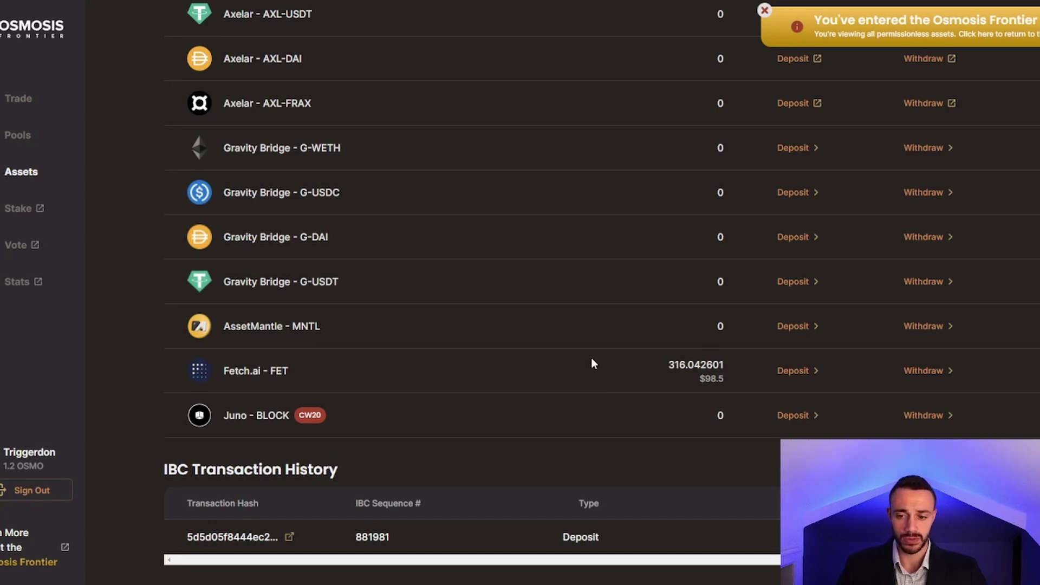
scroll(592, 363, down, 1)
click(764, 11)
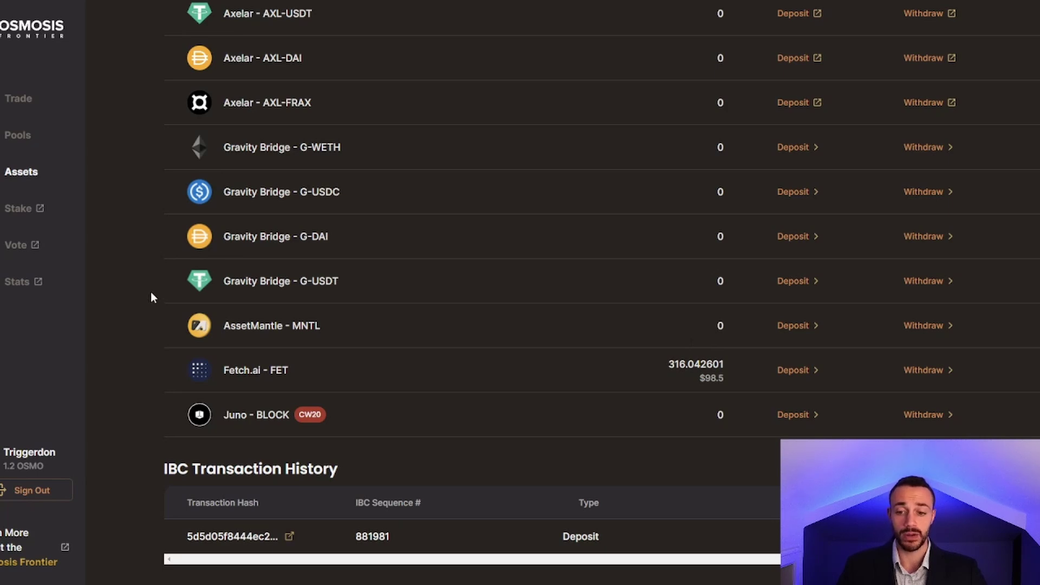
- Browse the liquidity pools, from the incentivized ones down to those with external bonus incentives
click(11, 139)
scroll(689, 232, down, 2)
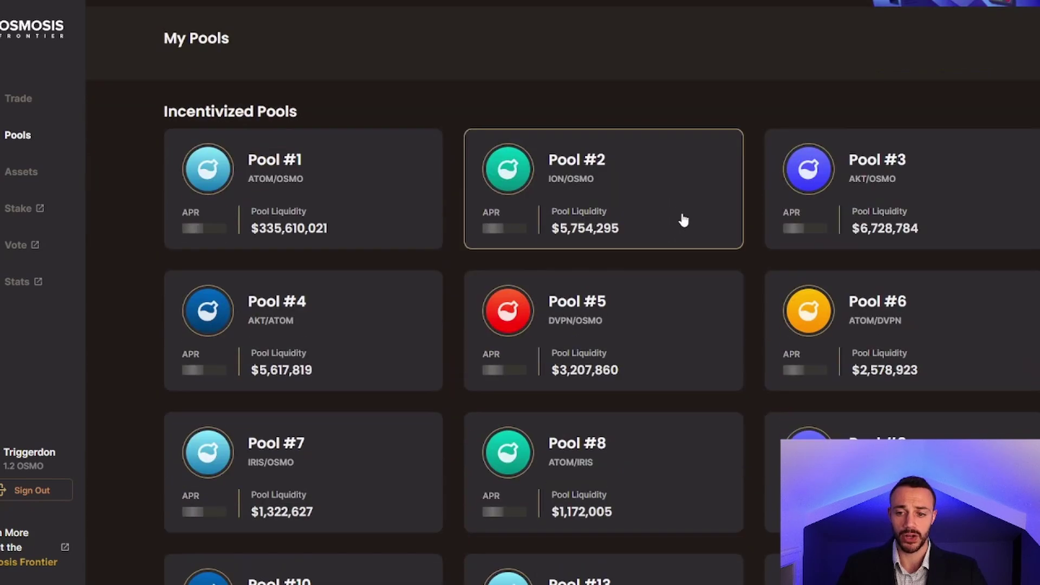
scroll(833, 378, down, 20)
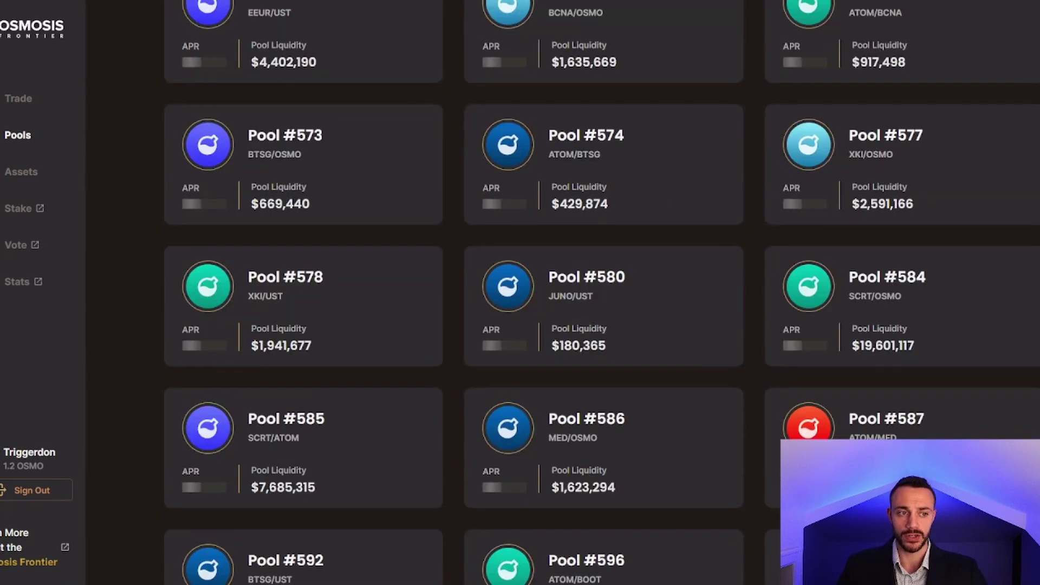
scroll(833, 378, down, 10)
scroll(834, 378, up, 3)
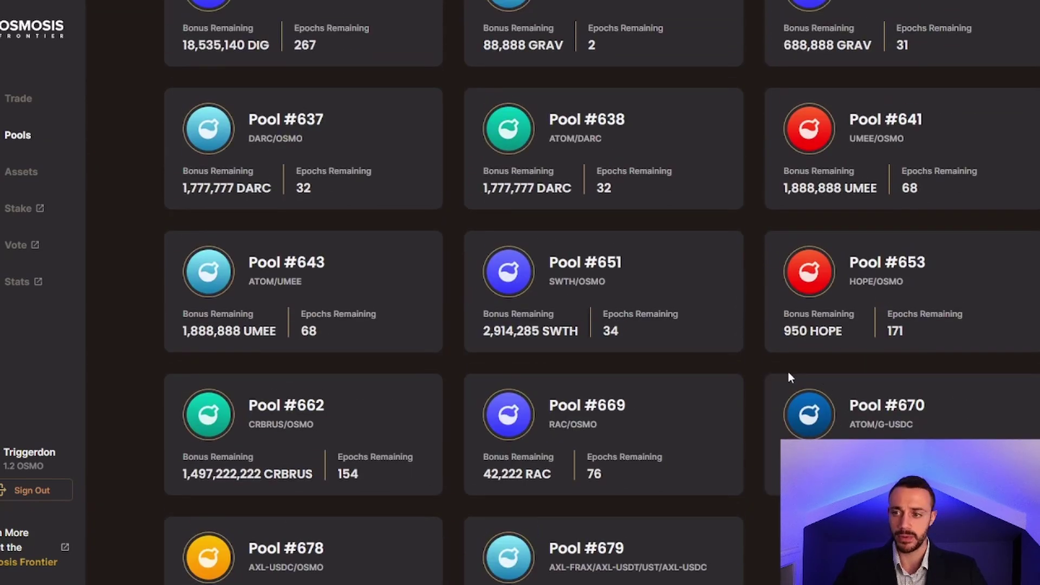
- Start a Fetch.ai FET withdrawal from the assets list, approving the addition of fetchhub-4 to Keplr and its wallet connection
click(21, 173)
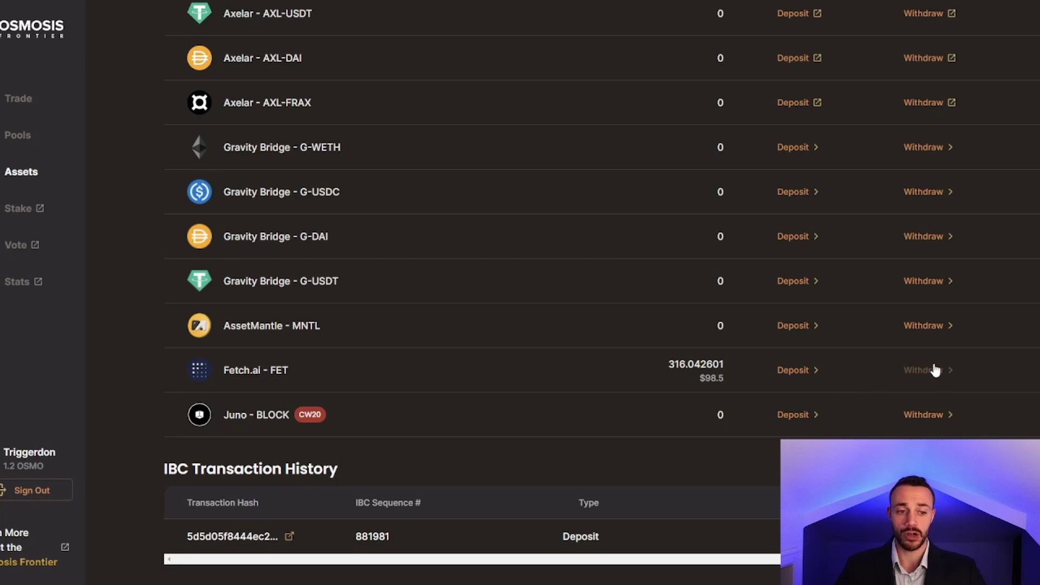
click(930, 370)
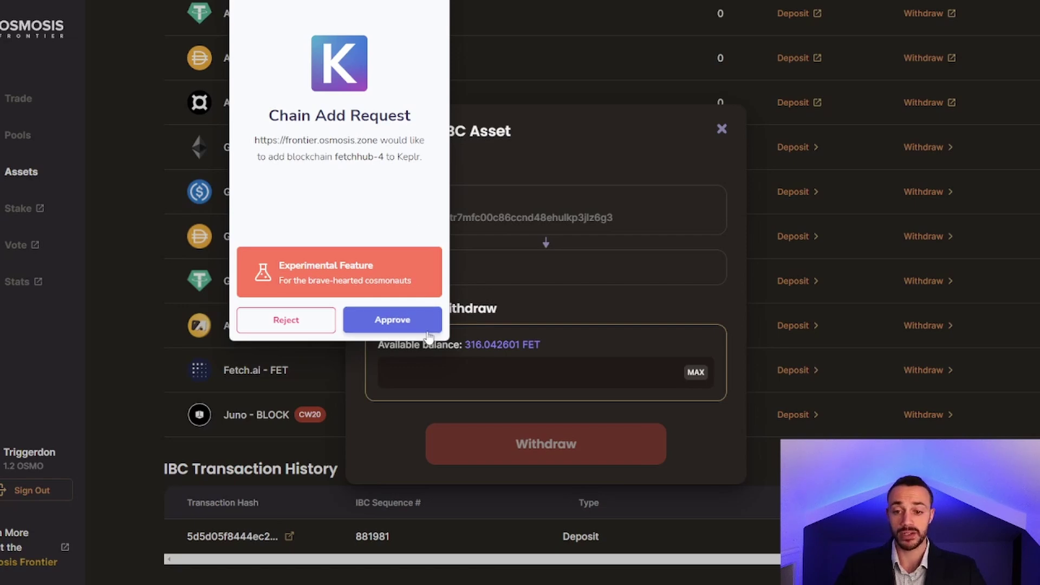
click(398, 321)
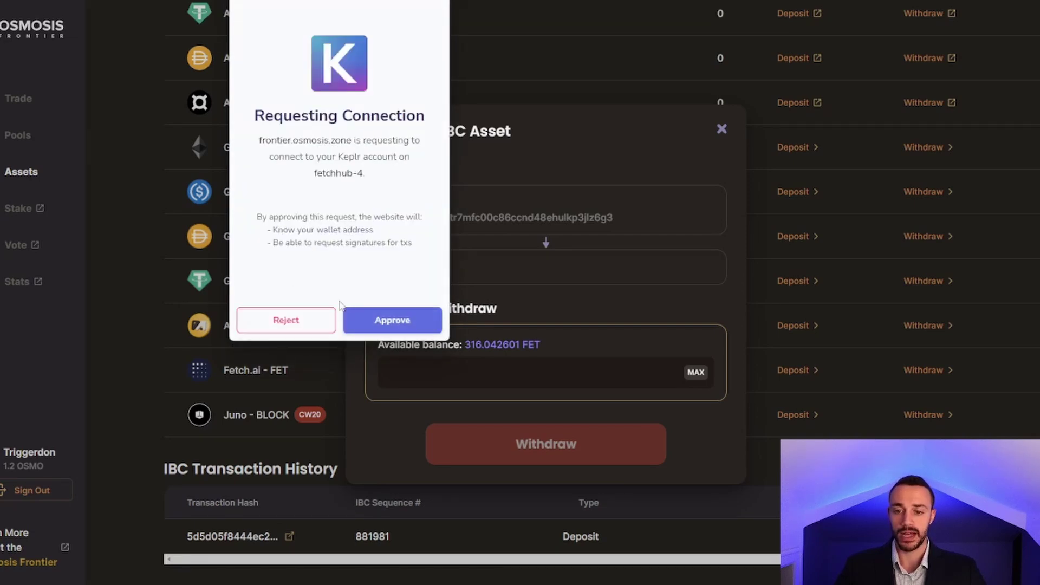
click(364, 317)
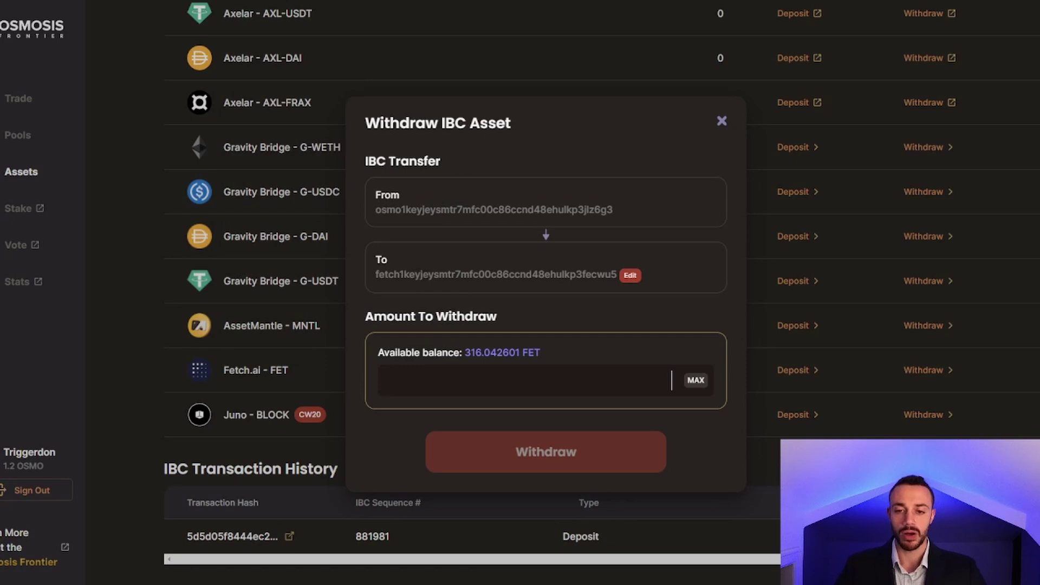
- Withdraw the maximum FET to the Fetch.ai wallet address and approve the IBC transfer at the average fee
drag(379, 274, 574, 275)
click(590, 280)
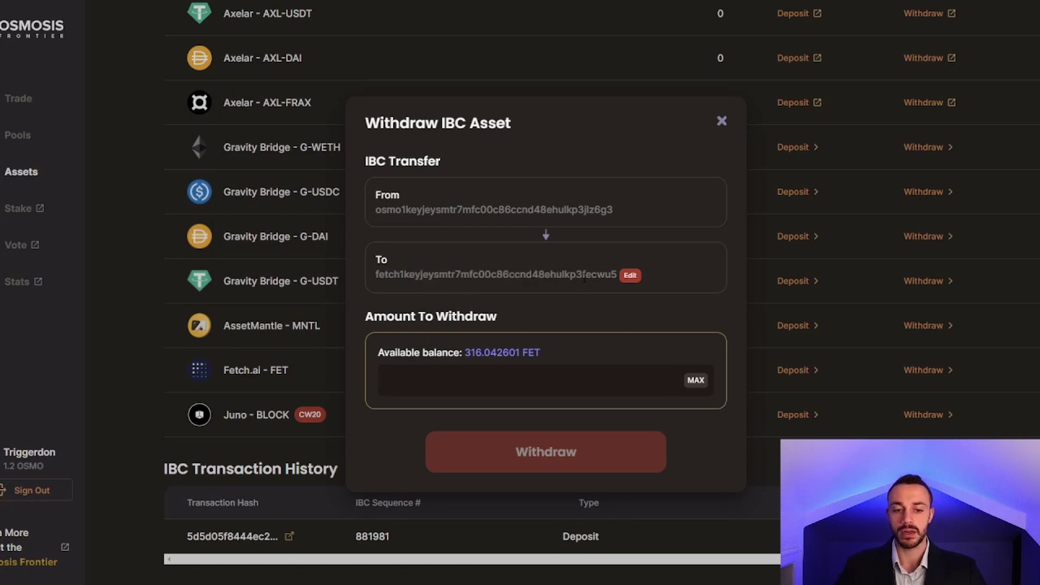
click(697, 381)
click(564, 451)
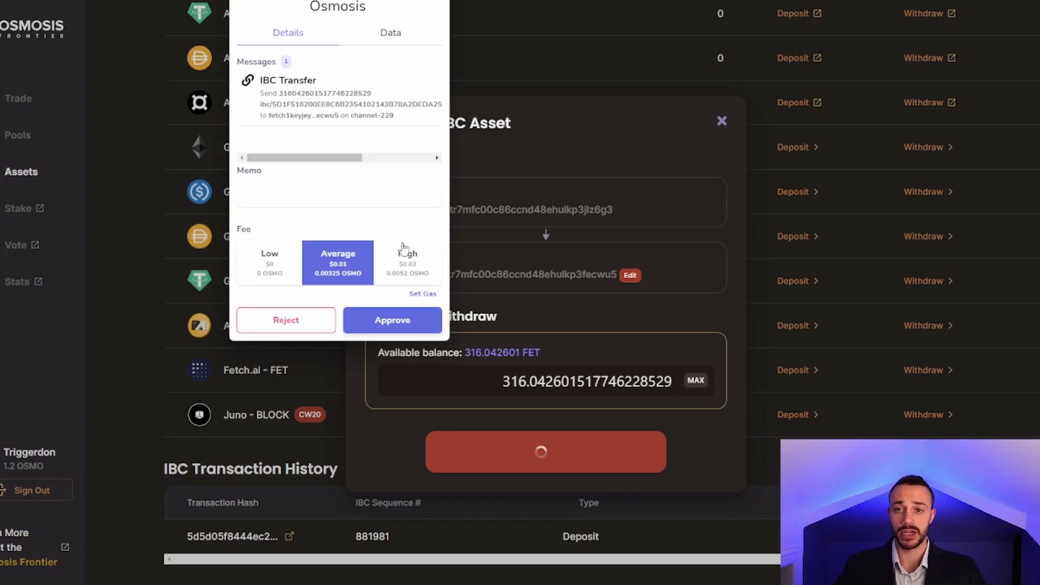
click(392, 320)
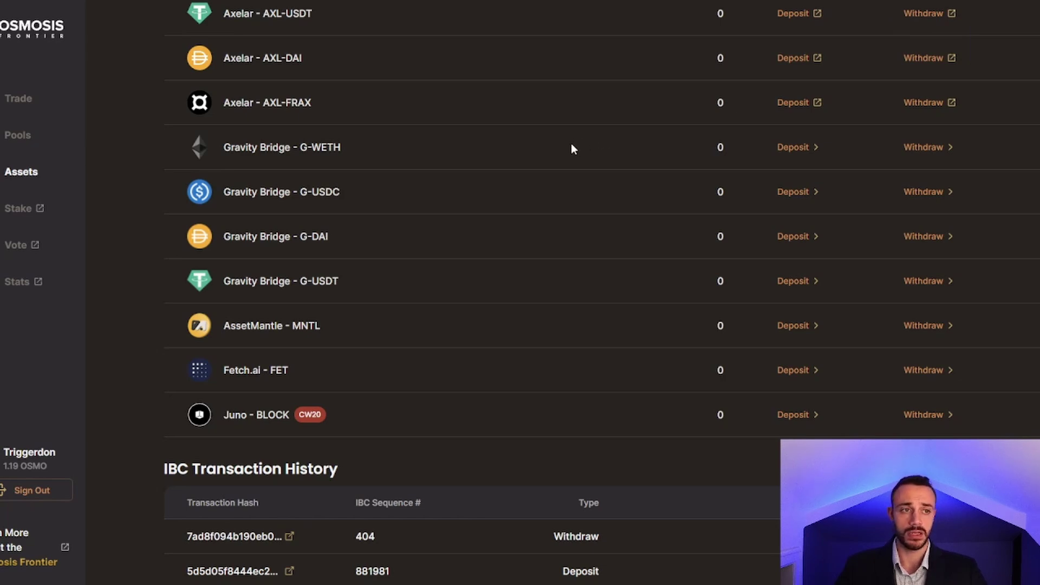
- Switch the Keplr wallet from Cosmos Hub to the Fetch.ai network and dismiss the transfer notification
click(951, 15)
scroll(980, 99, down, 10)
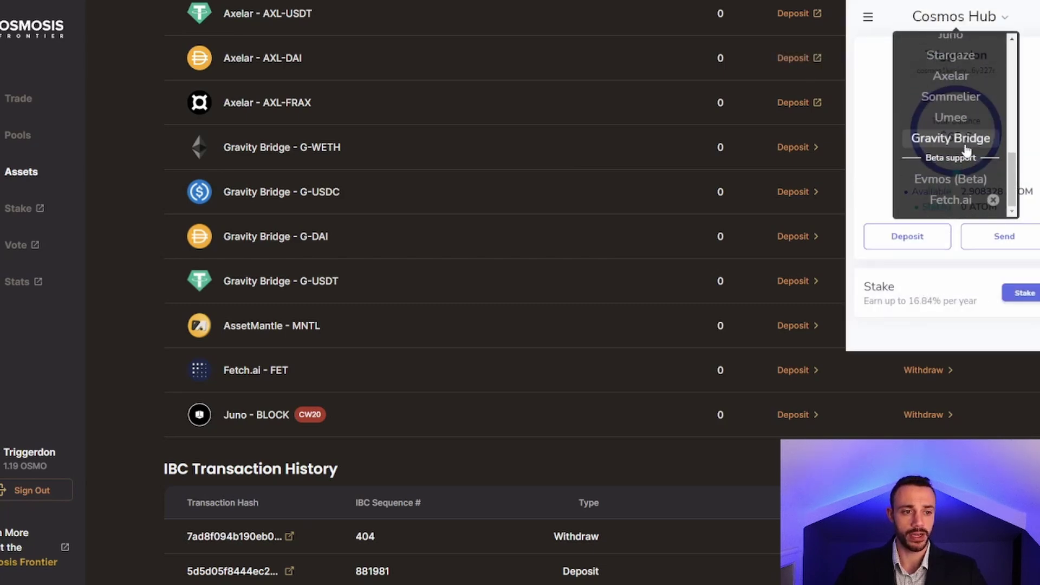
click(956, 201)
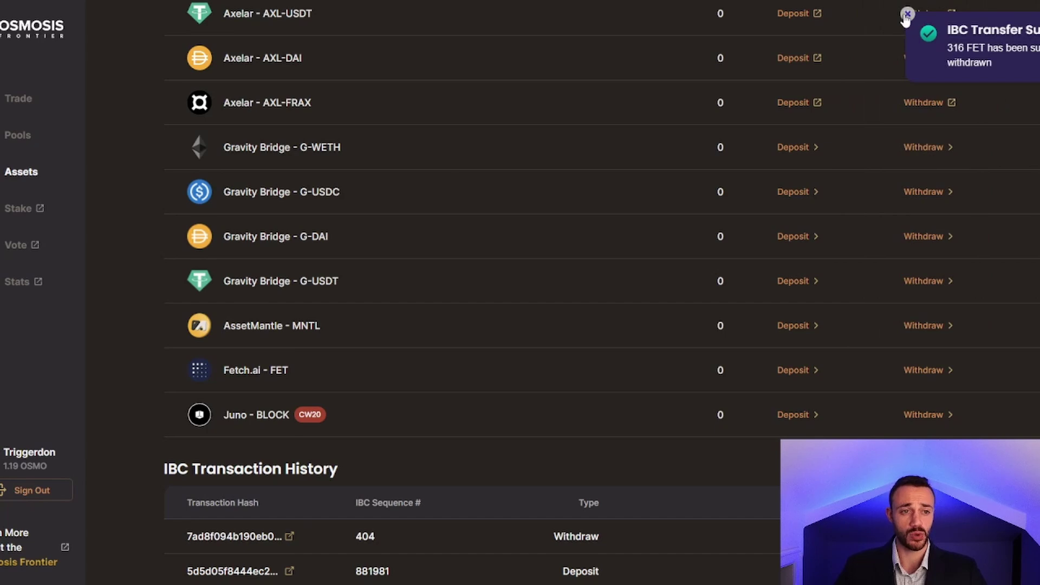
click(907, 14)
scroll(1003, 165, up, 10)
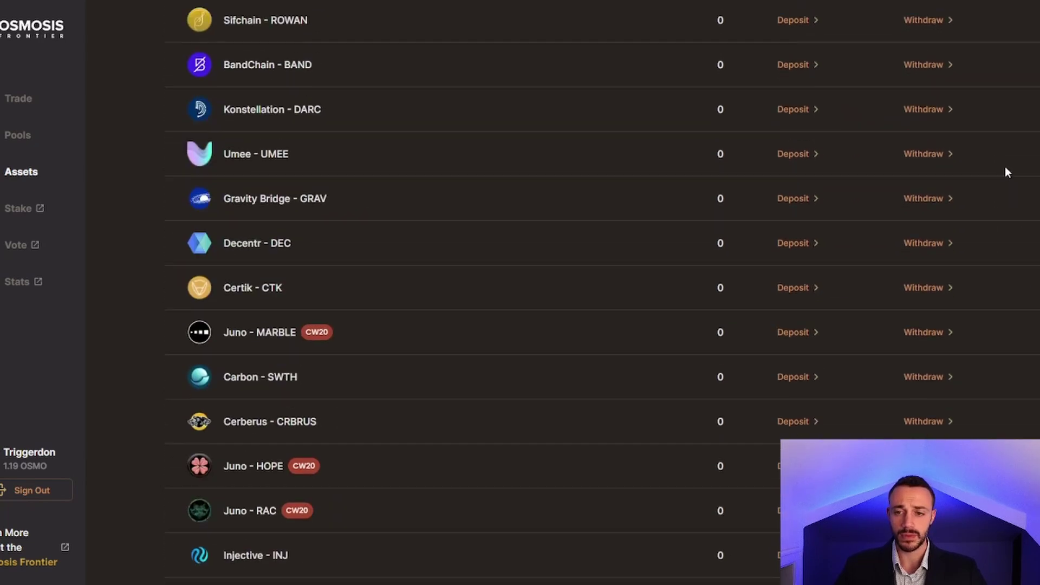
scroll(1003, 165, up, 15)
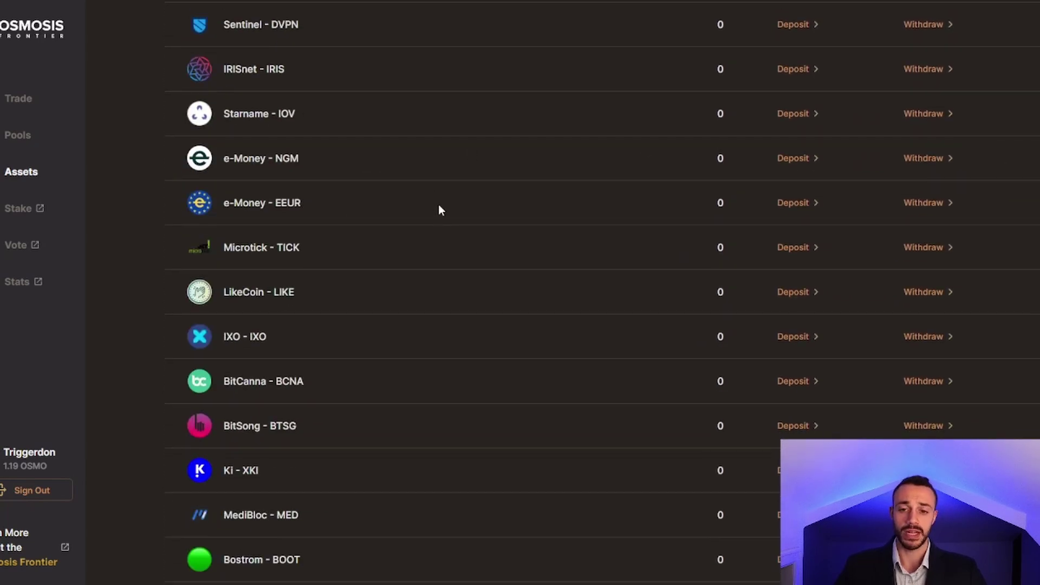
scroll(444, 203, up, 12)
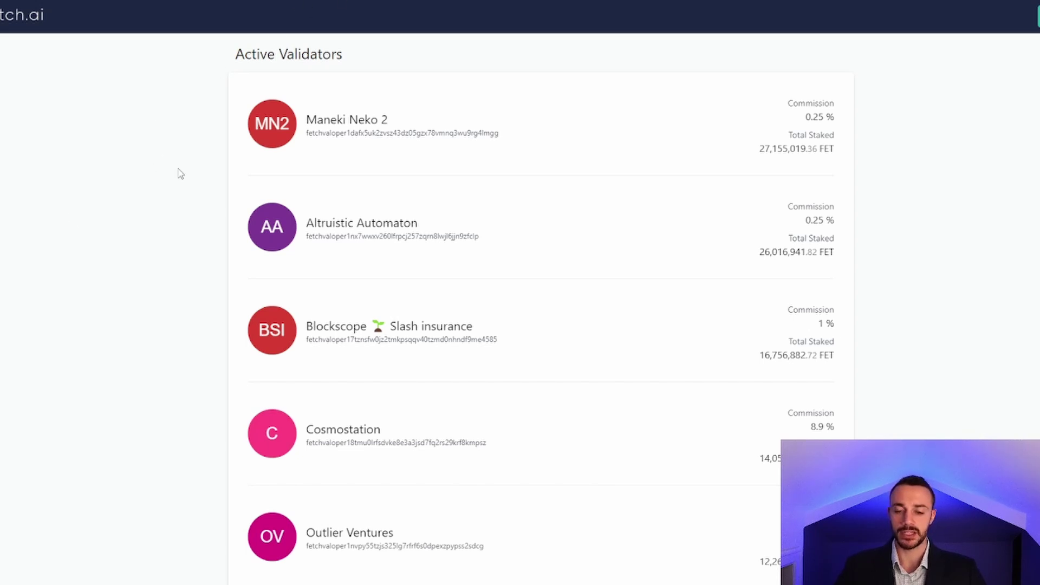
- Connect the Keplr wallet to the Fetch.ai block explorer, approving its access to the account on fetchhub-4
scroll(601, 179, down, 3)
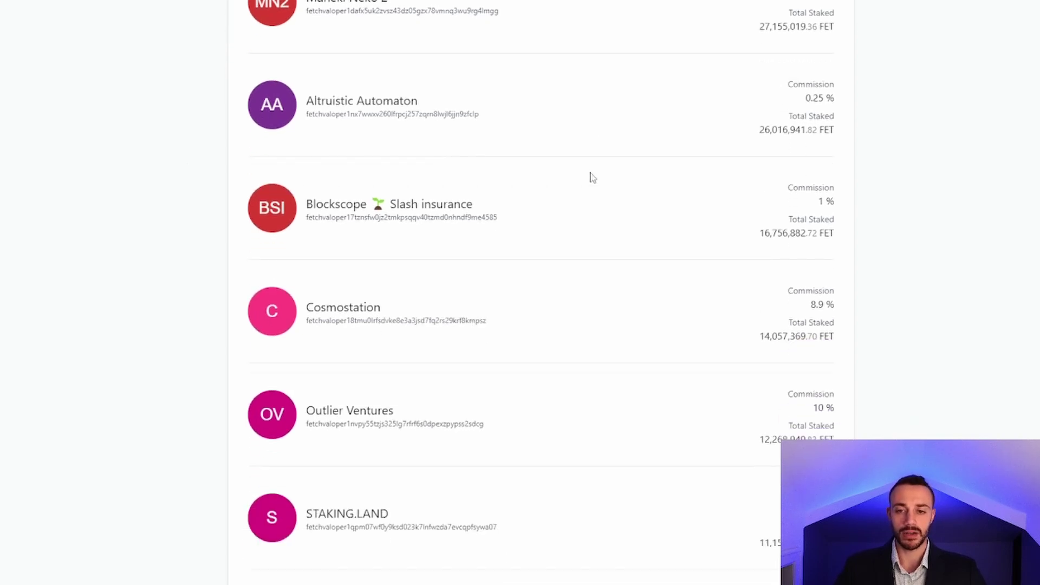
scroll(587, 178, up, 1)
scroll(585, 181, up, 1)
scroll(585, 181, down, 3)
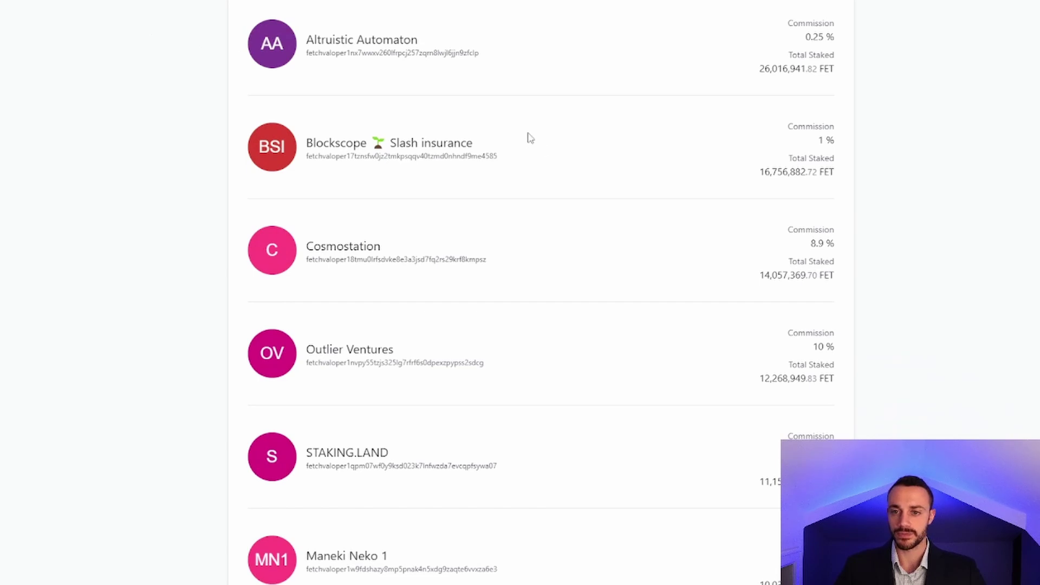
scroll(542, 149, up, 3)
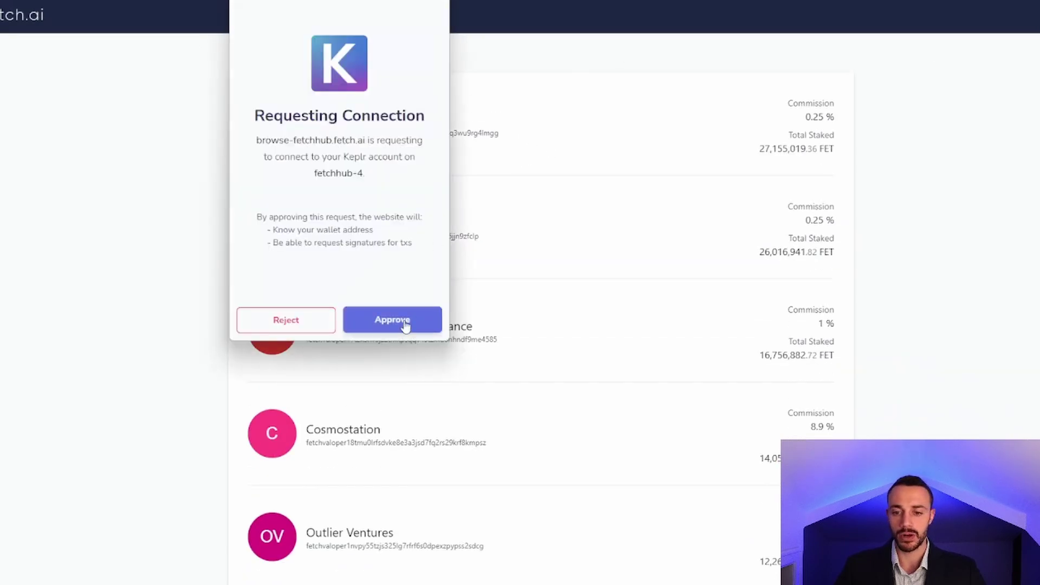
click(393, 320)
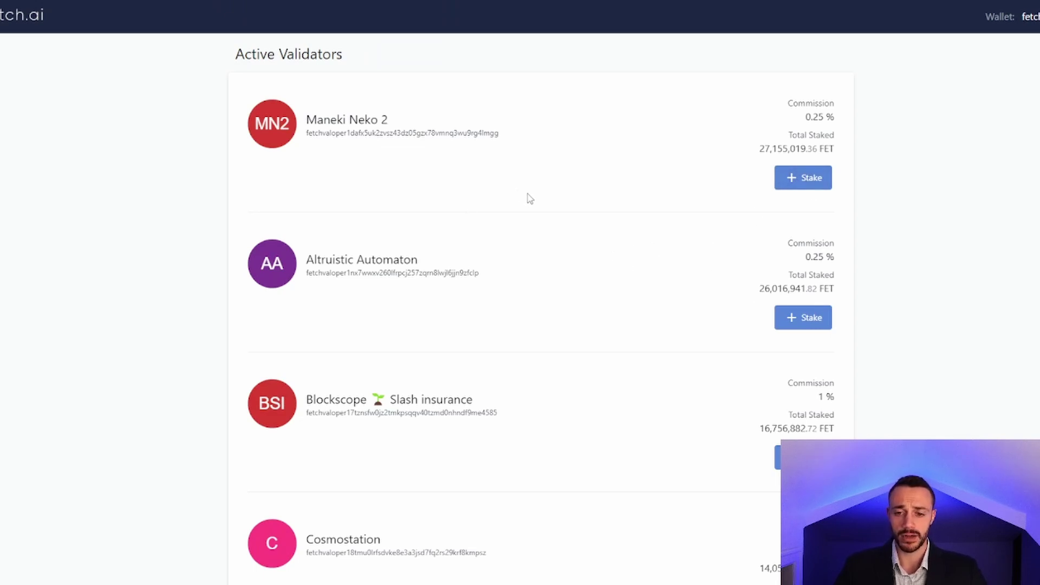
- Browse the active validators from the largest down to the mid-sized ones and back, examining their commissions and staked totals
scroll(526, 199, down, 3)
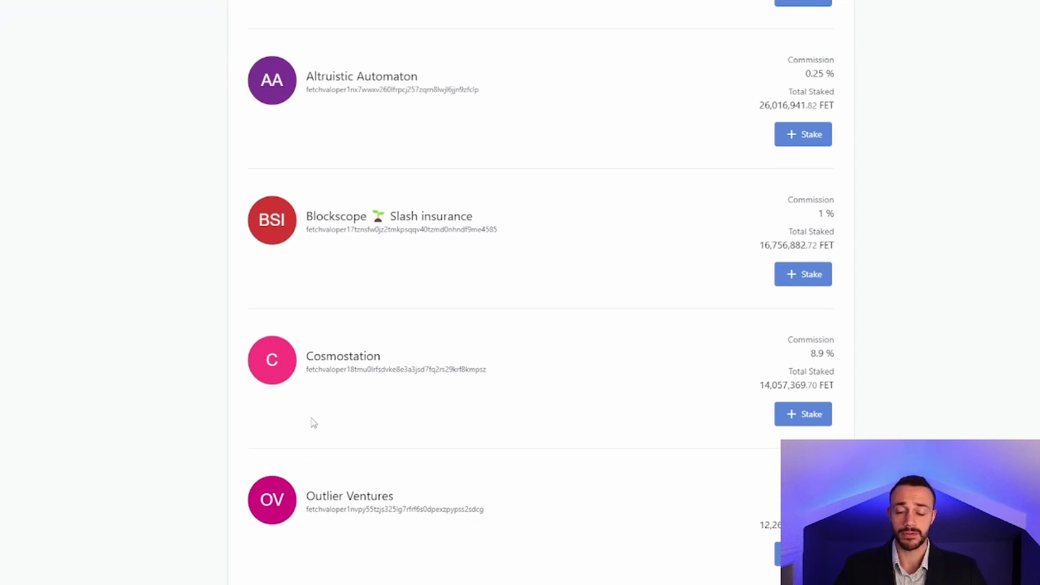
scroll(450, 328, down, 2)
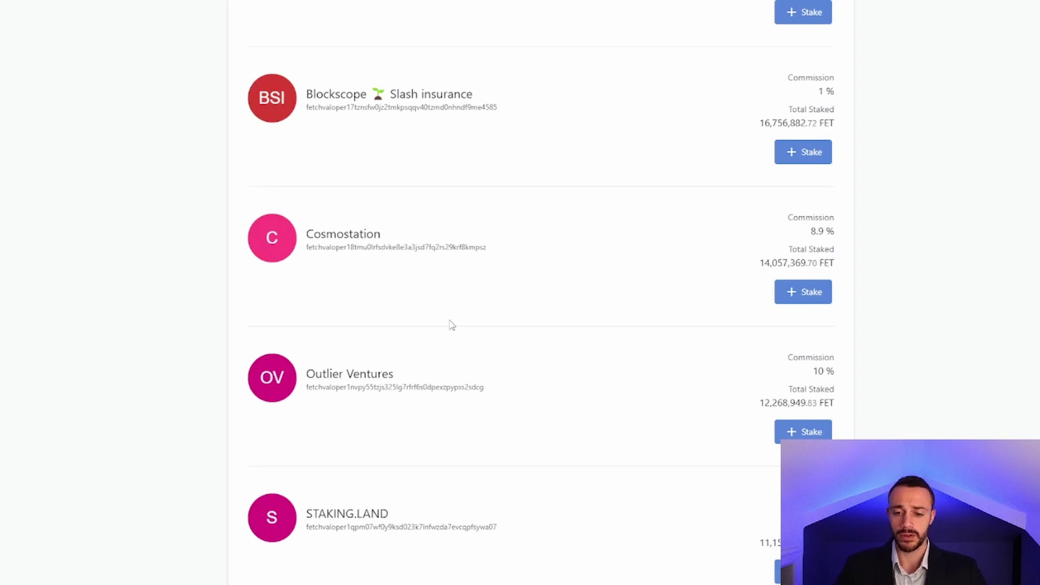
scroll(451, 324, down, 9)
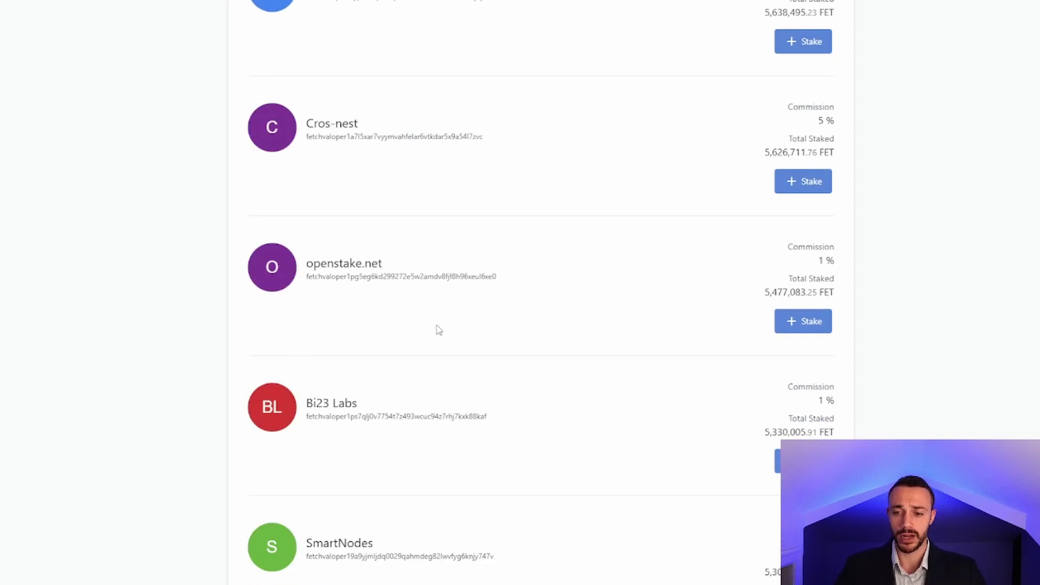
scroll(437, 329, down, 2)
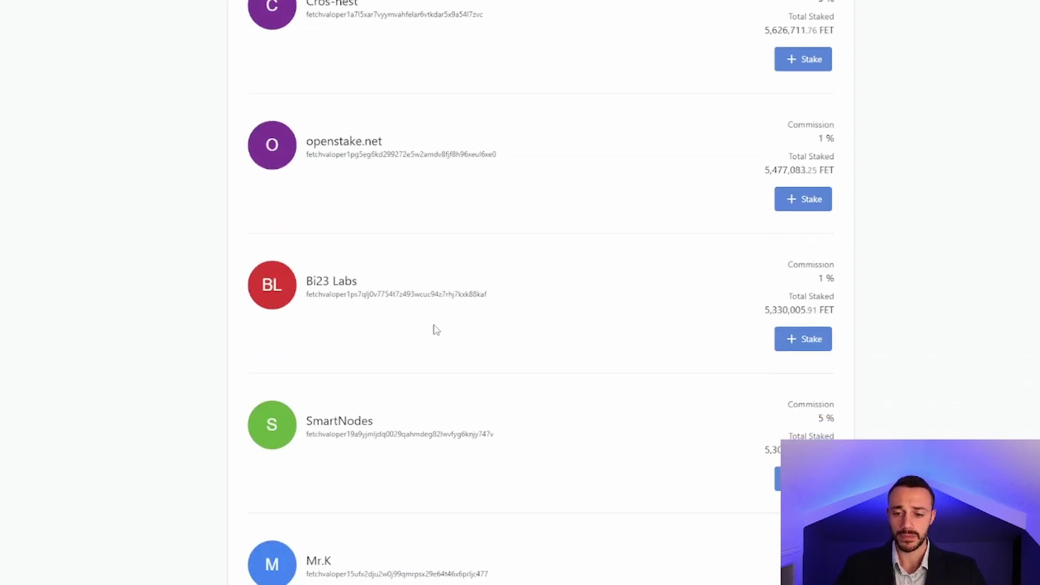
scroll(437, 330, up, 12)
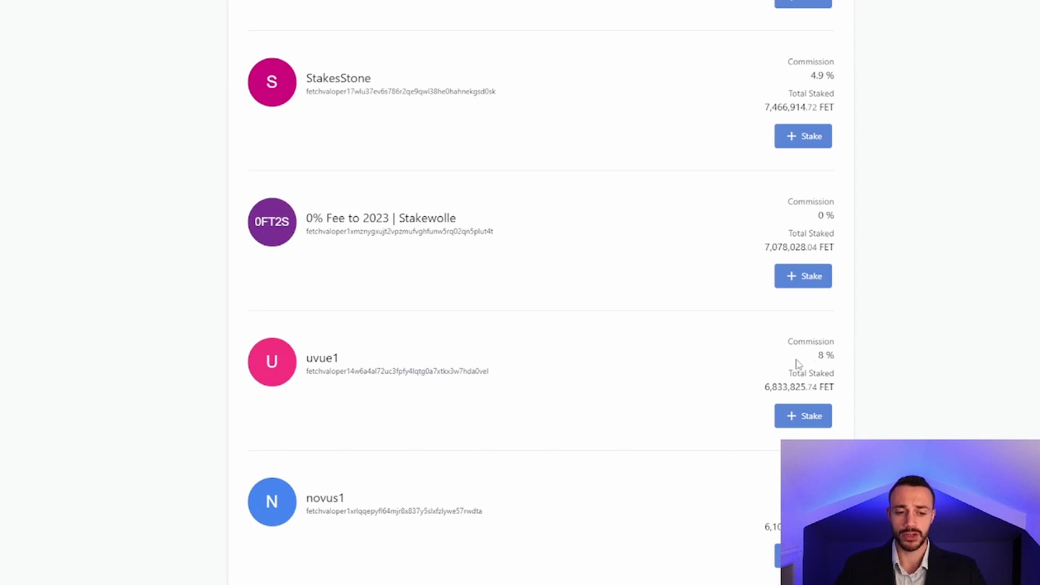
scroll(872, 355, up, 5)
scroll(839, 356, up, 8)
scroll(463, 251, up, 2)
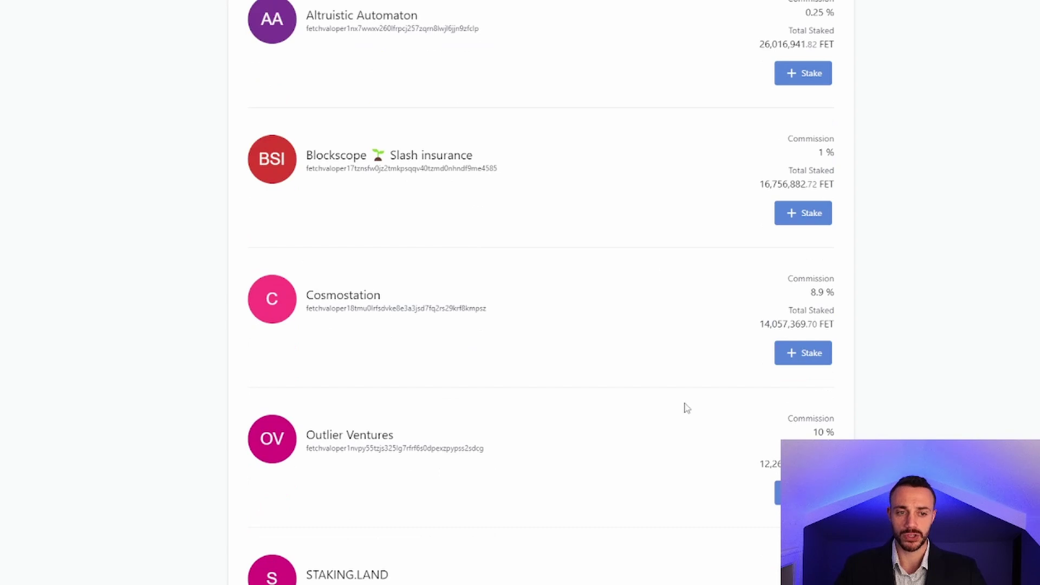
scroll(840, 206, up, 4)
scroll(722, 260, down, 4)
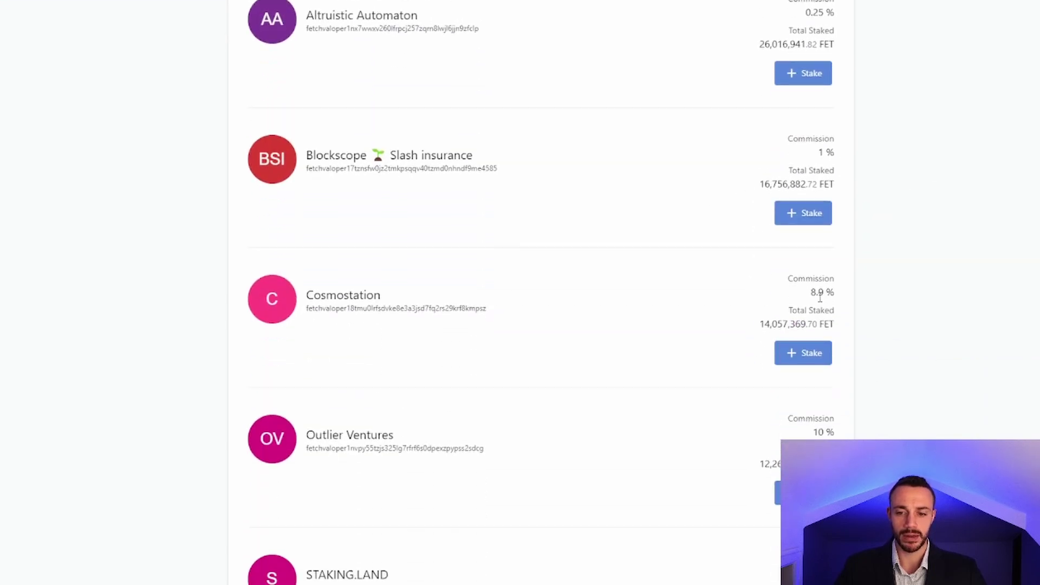
- Compare the commissions and total stakes of the validators from Cosmostation and Outlier Ventures down through BlueStake to SmartNodes
scroll(551, 423, down, 3)
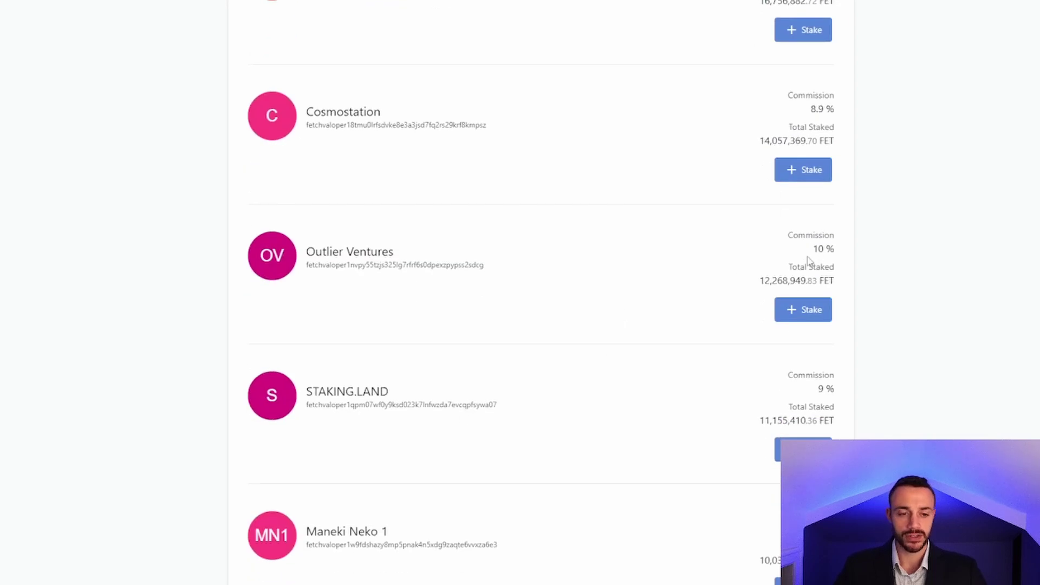
drag(792, 232, 841, 257)
click(858, 257)
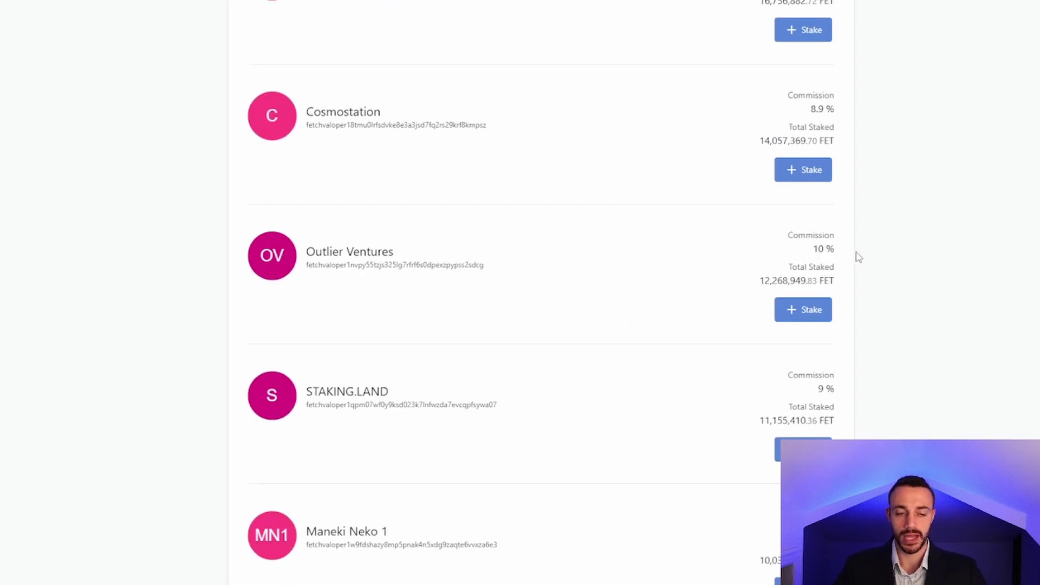
scroll(572, 265, down, 2)
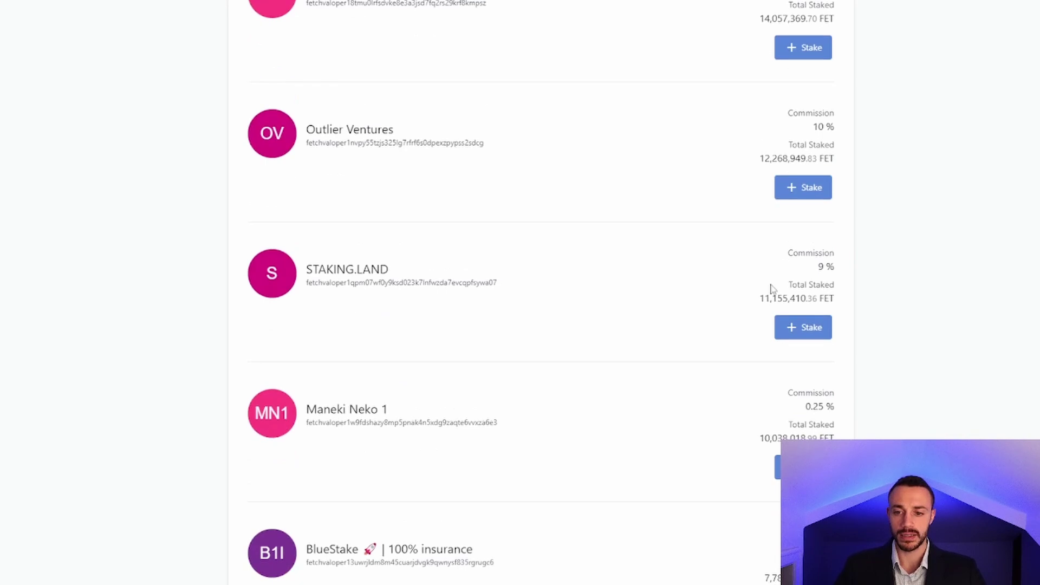
scroll(710, 311, down, 1)
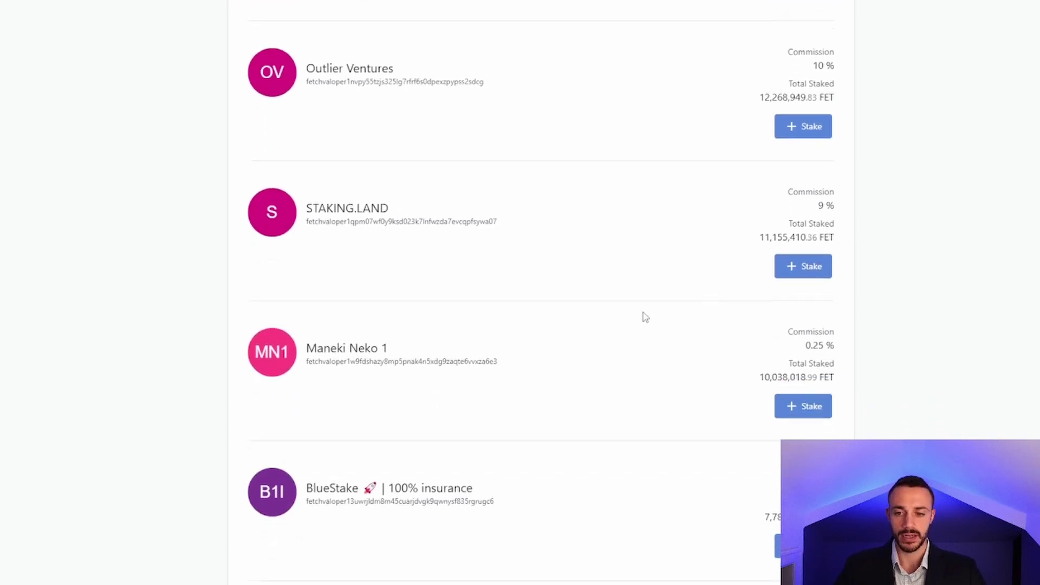
double_click(774, 516)
click(748, 435)
scroll(603, 348, down, 1)
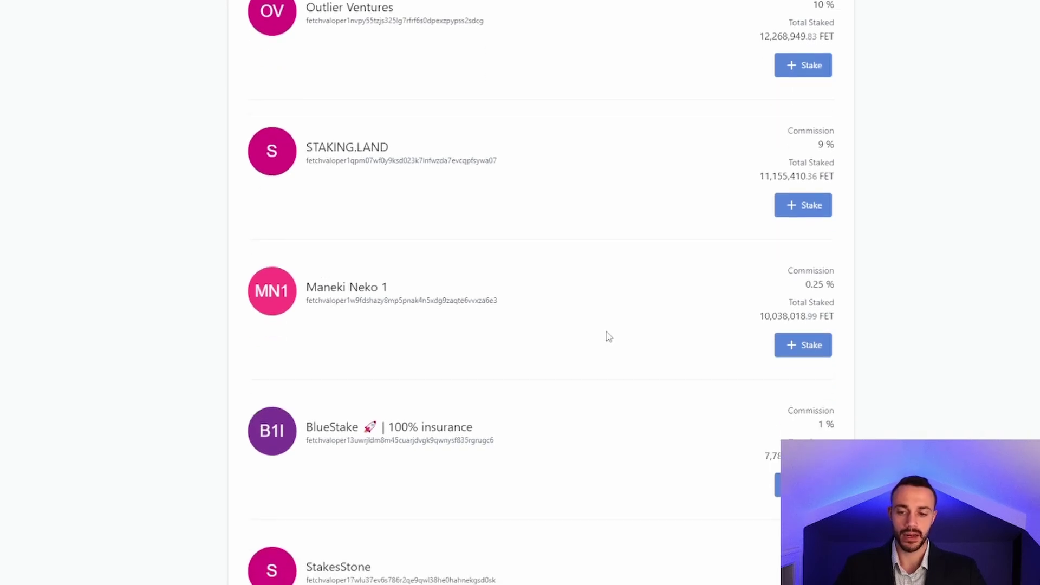
scroll(608, 335, down, 10)
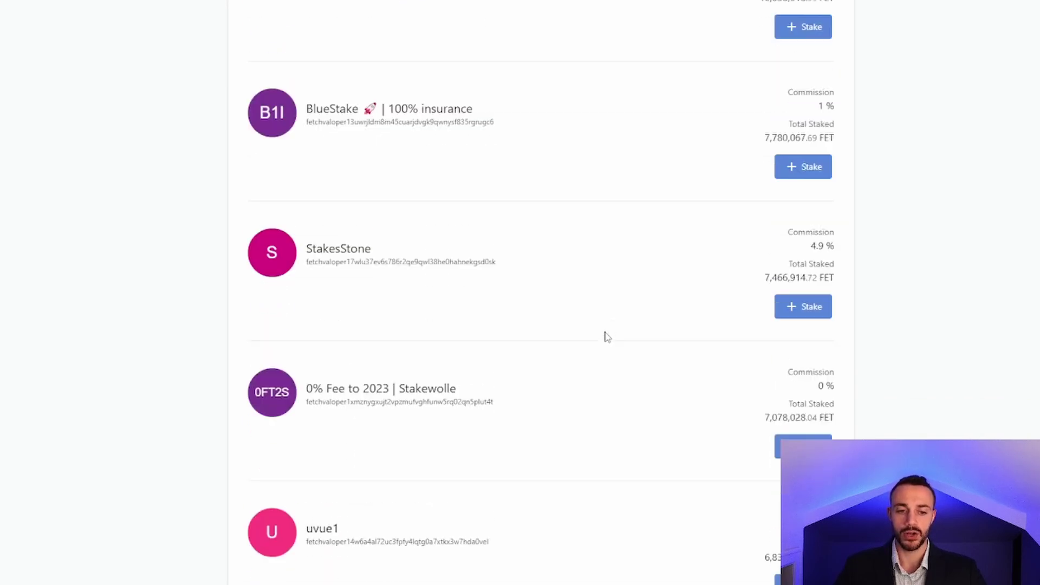
scroll(605, 336, down, 12)
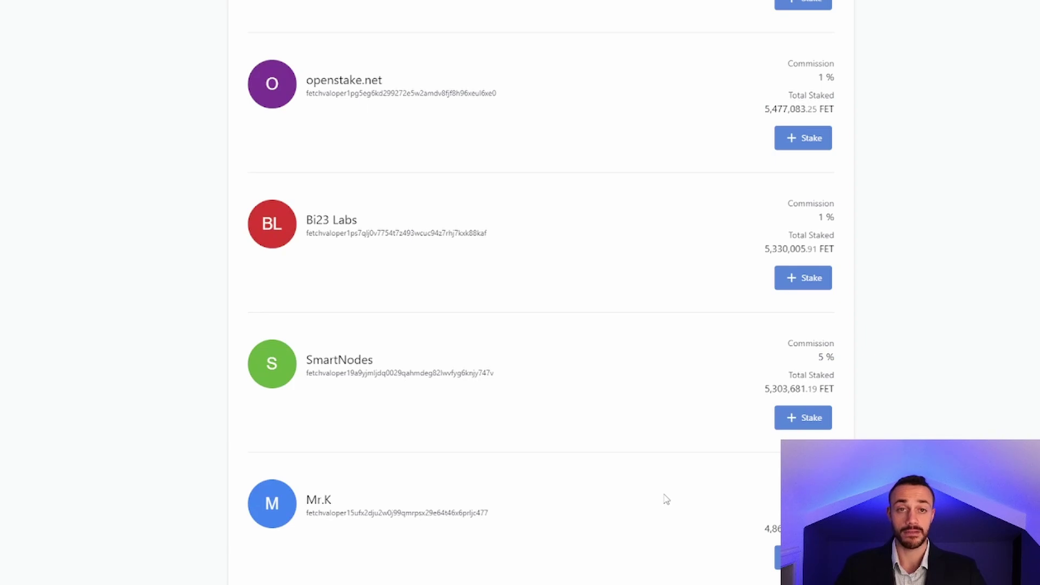
- Stake 300 FET with the Cosmostation validator and approve the delegation in Keplr at the average fee
scroll(631, 476, up, 15)
scroll(640, 441, up, 9)
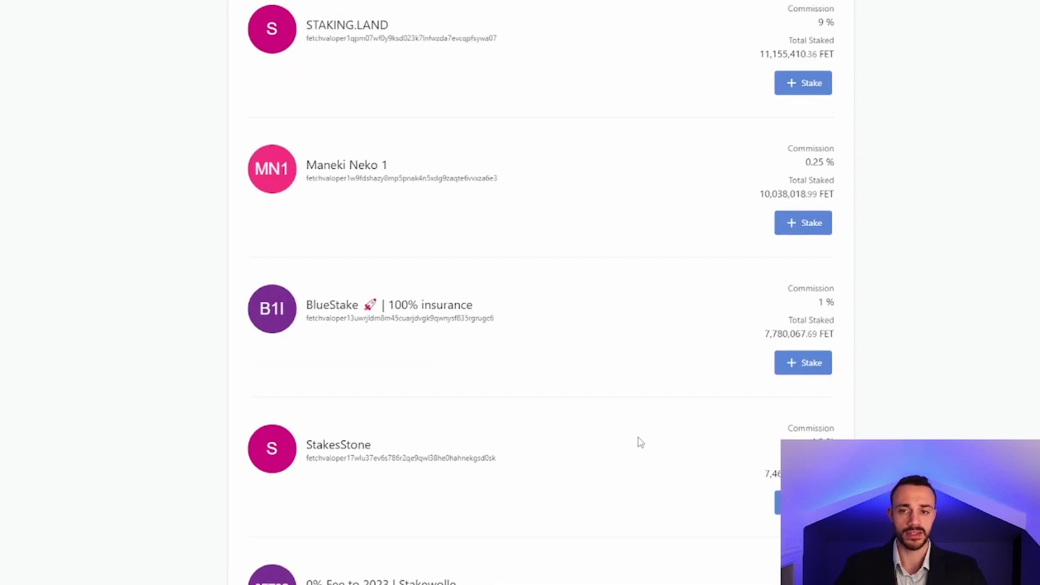
scroll(640, 442, up, 2)
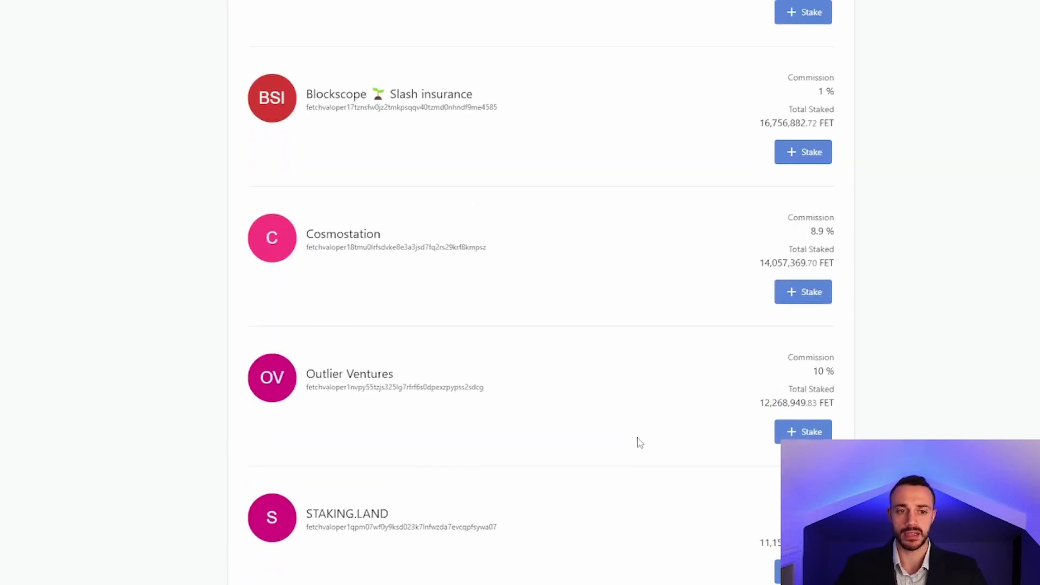
scroll(640, 442, up, 5)
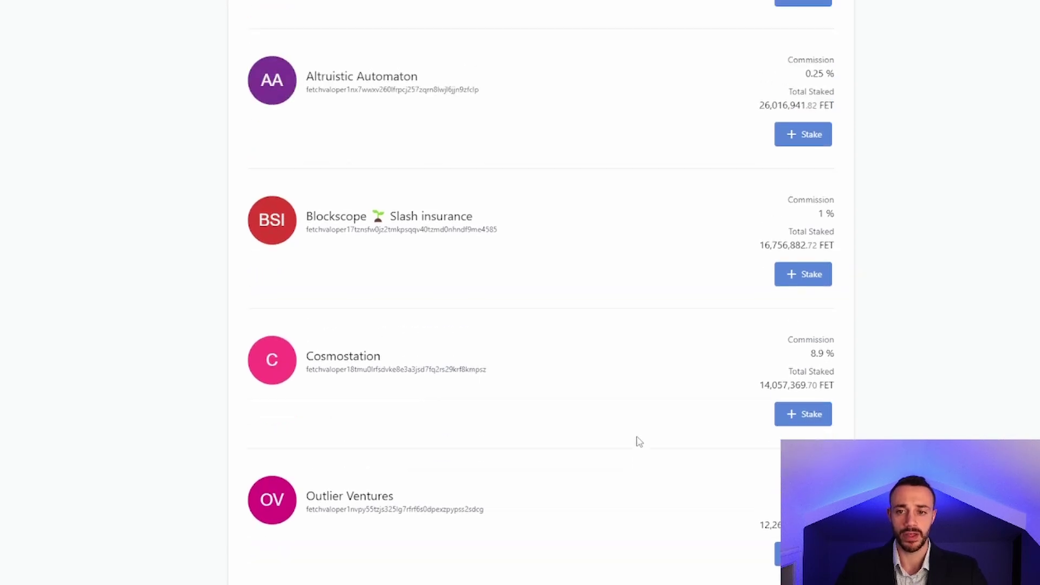
scroll(640, 442, down, 2)
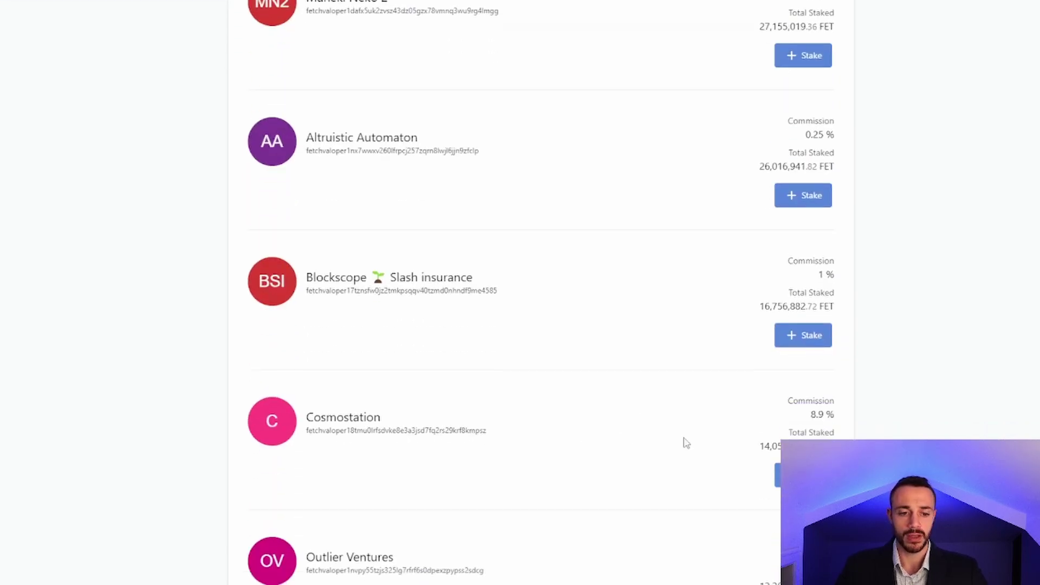
click(803, 475)
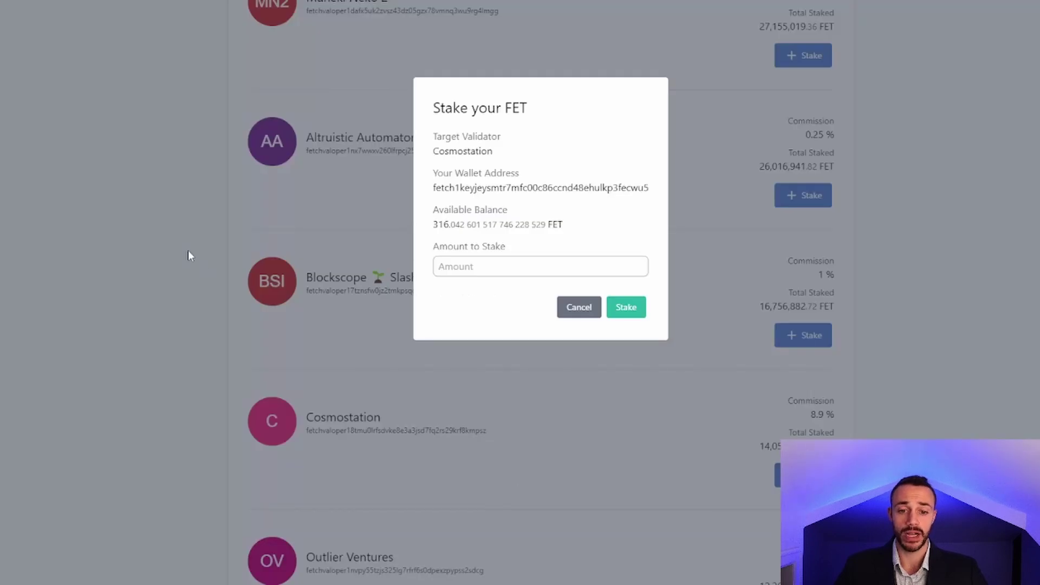
click(495, 267)
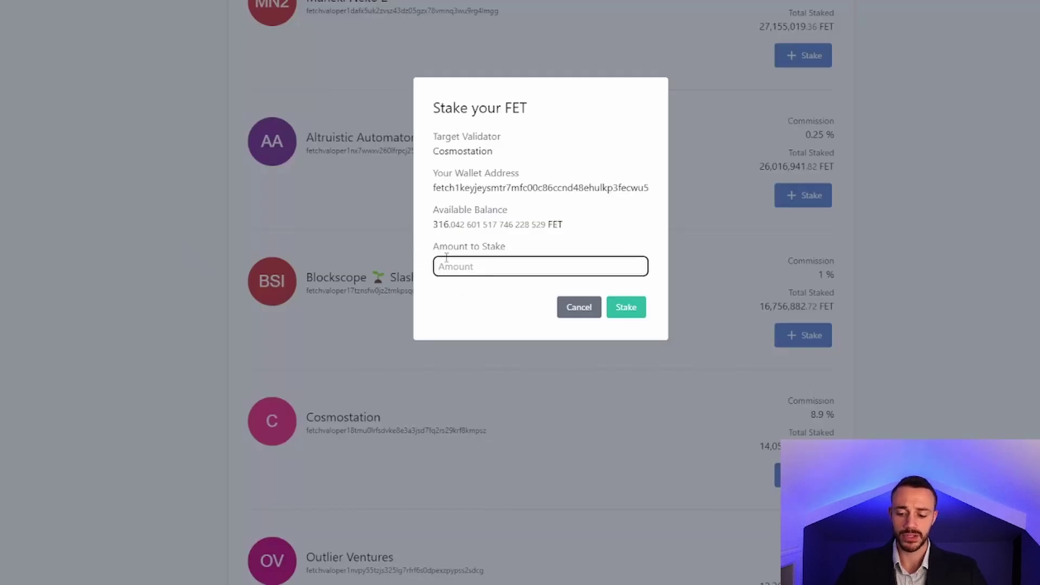
text(300)
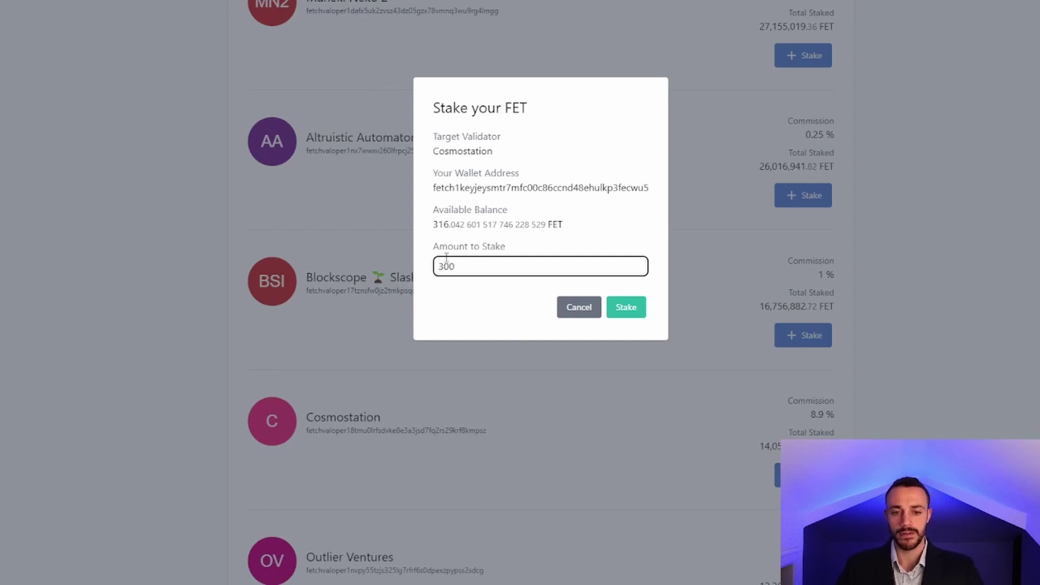
click(625, 307)
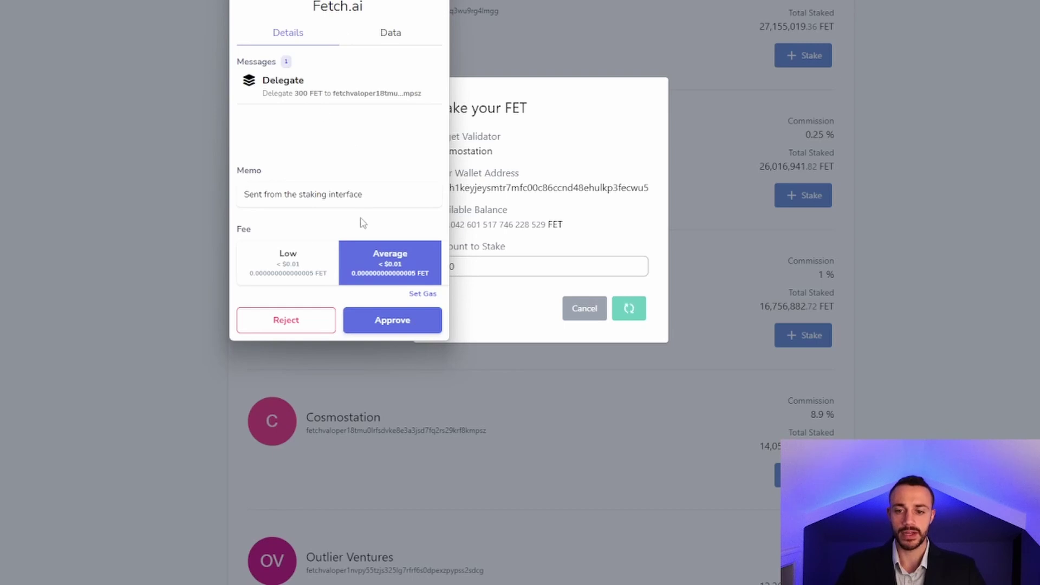
click(404, 320)
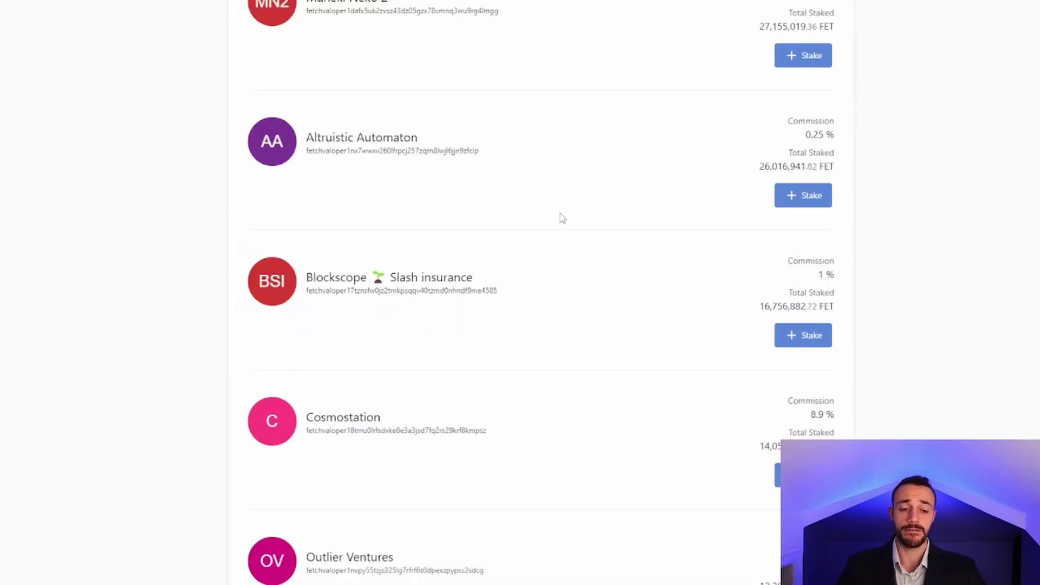
- Open the connected wallet's account page and review its balance summary, MOBIX stakedrop, rewards and delegations
scroll(592, 209, down, 3)
scroll(592, 185, up, 5)
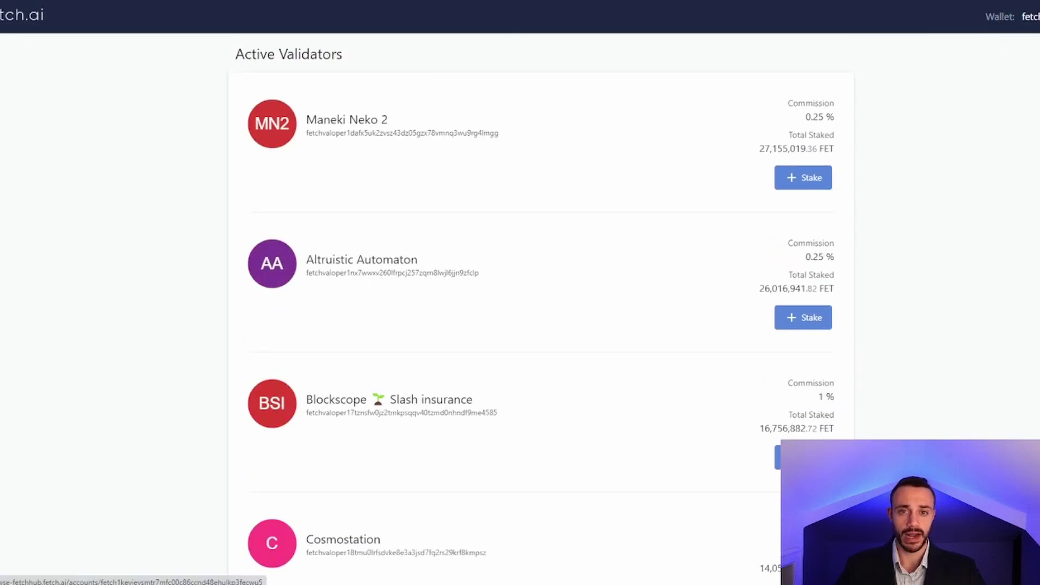
click(1030, 17)
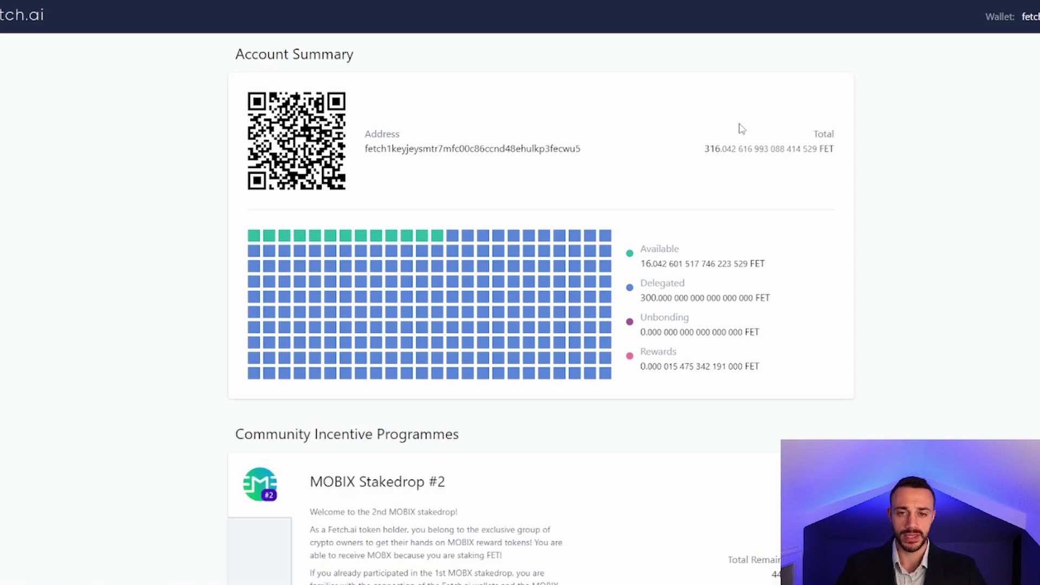
scroll(661, 135, down, 7)
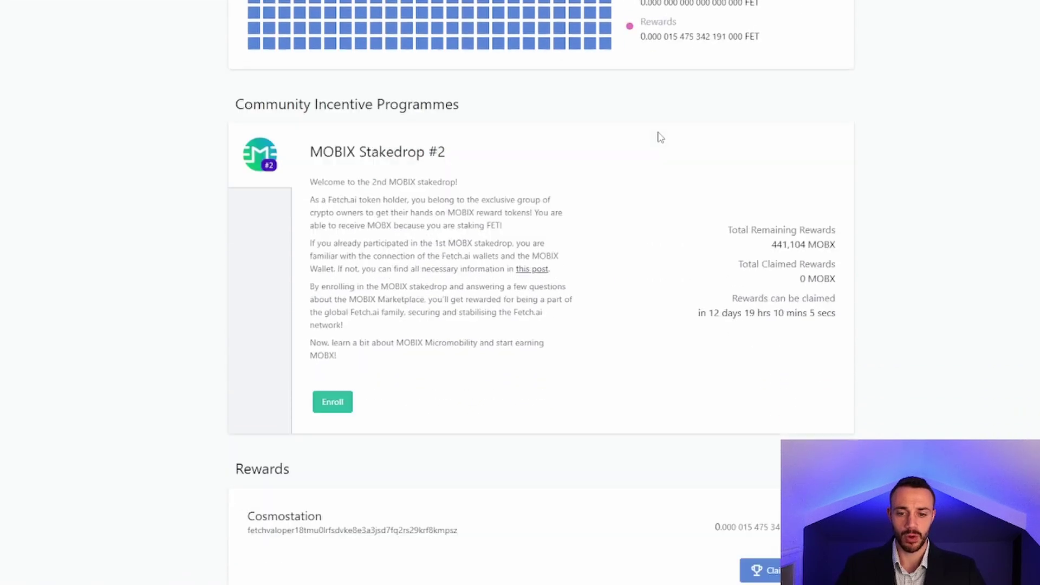
scroll(661, 139, down, 4)
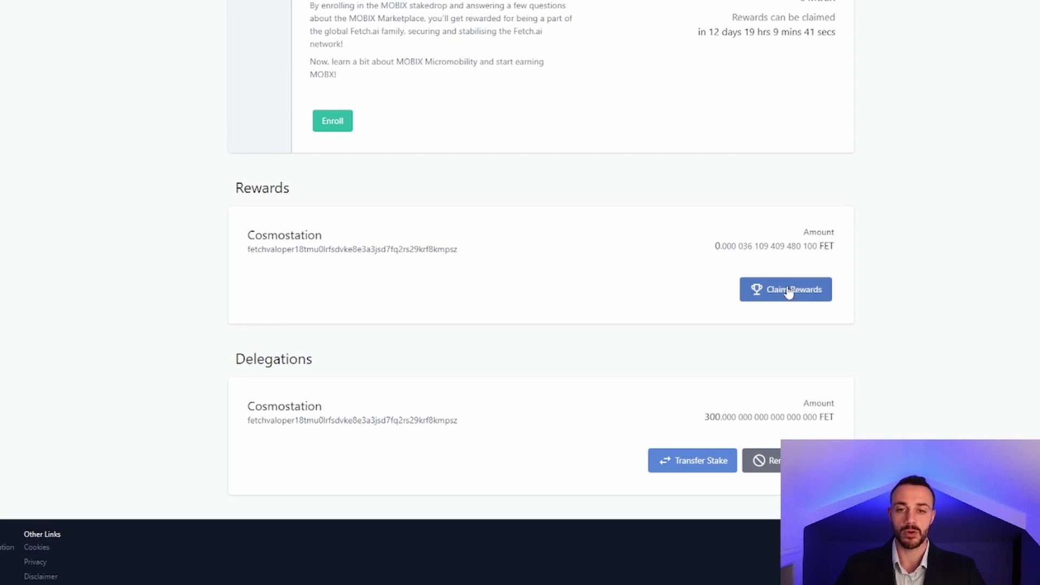
scroll(696, 206, up, 2)
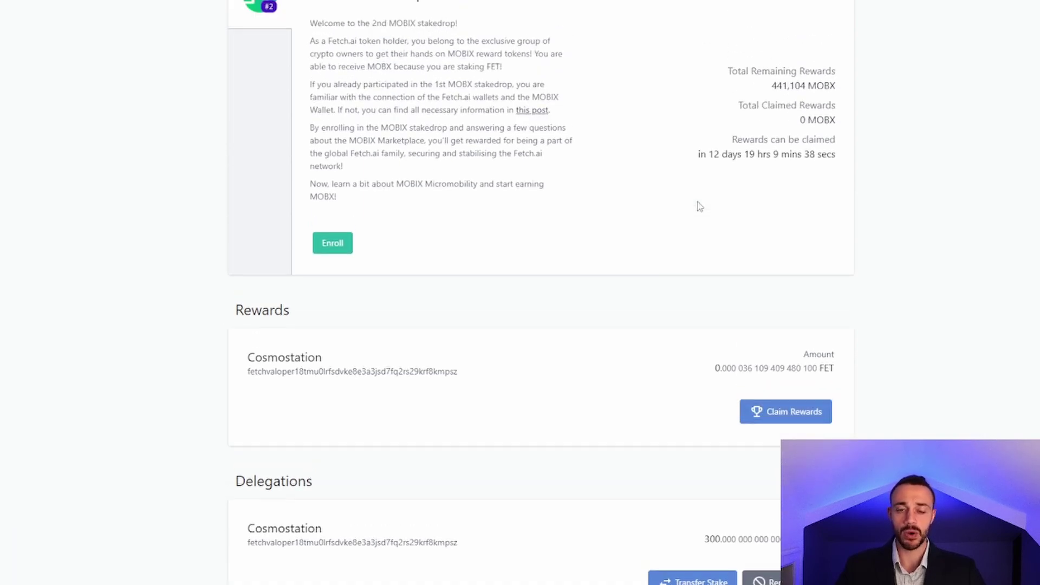
scroll(698, 206, up, 3)
scroll(588, 224, up, 5)
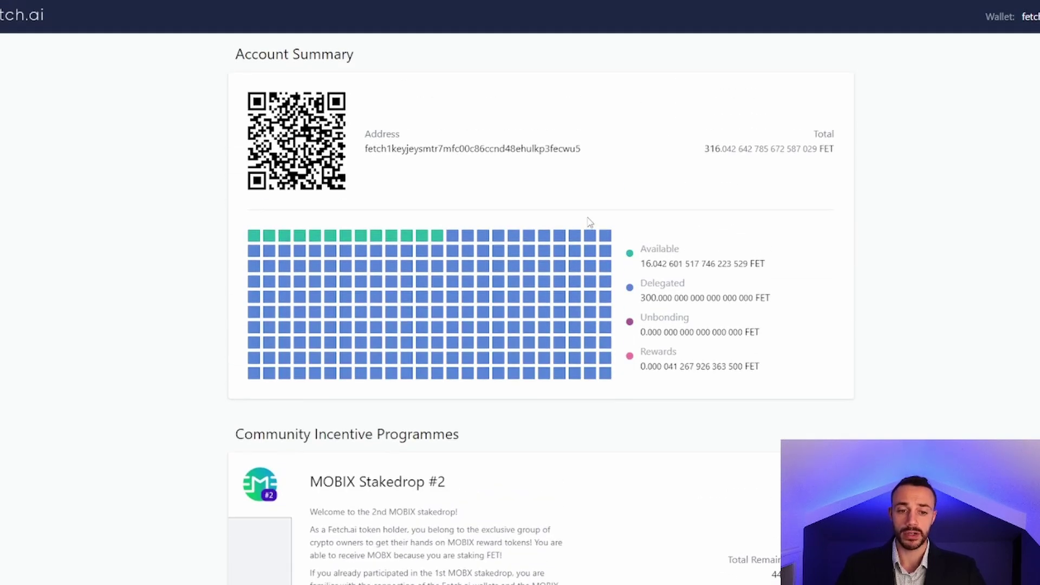